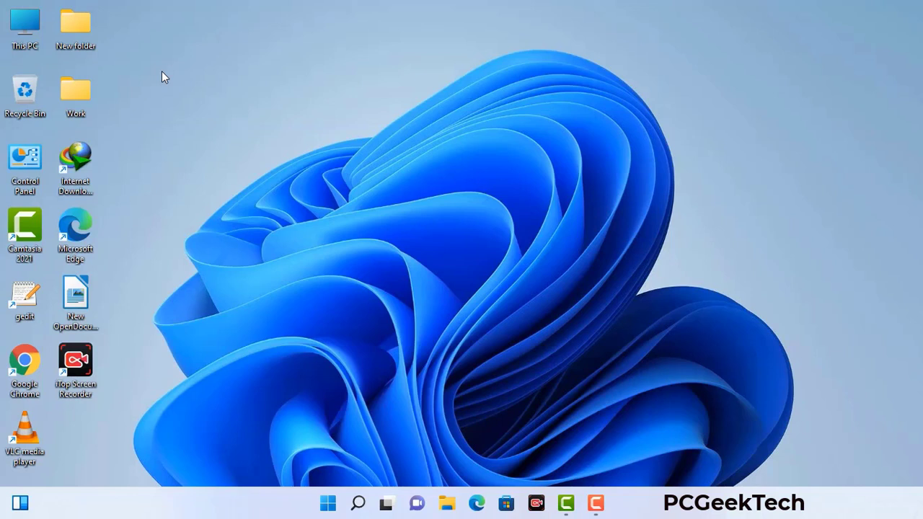
Step: Launch System Configuration by running msconfig from the Run box
key(super+r)
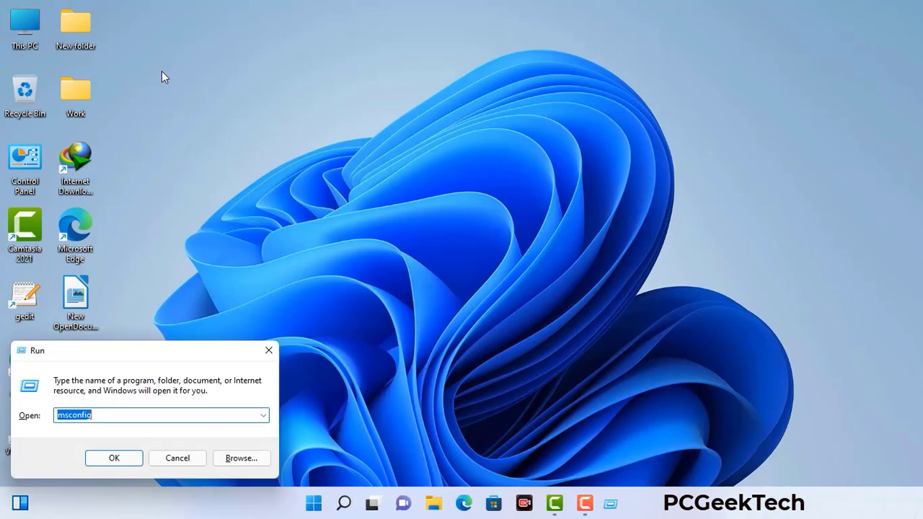
drag(157, 351, 406, 114)
click(368, 179)
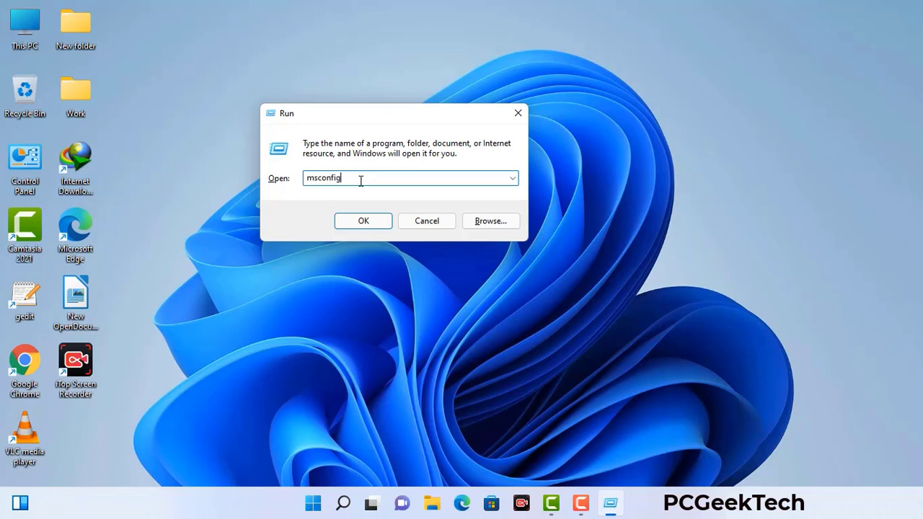
click(356, 225)
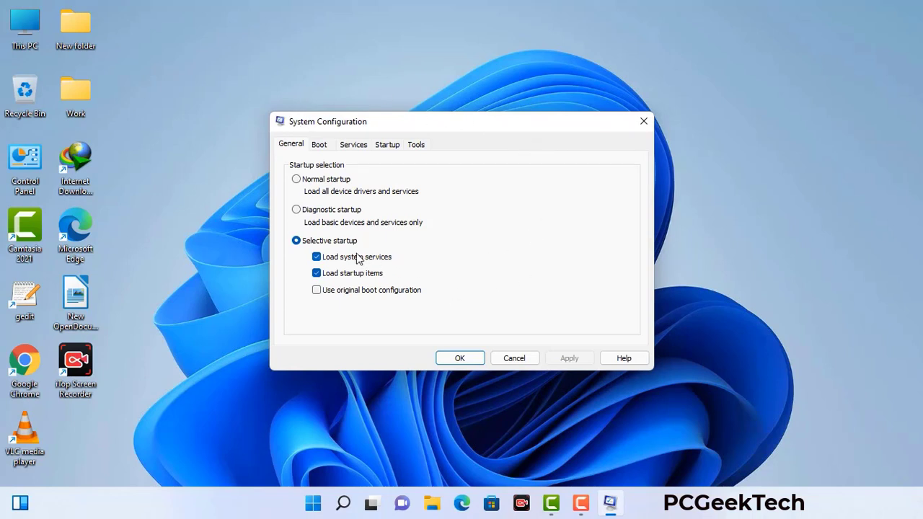
Step: Enable Safe boot with Network on the Boot tab, apply it, and restart into Safe Mode
click(321, 147)
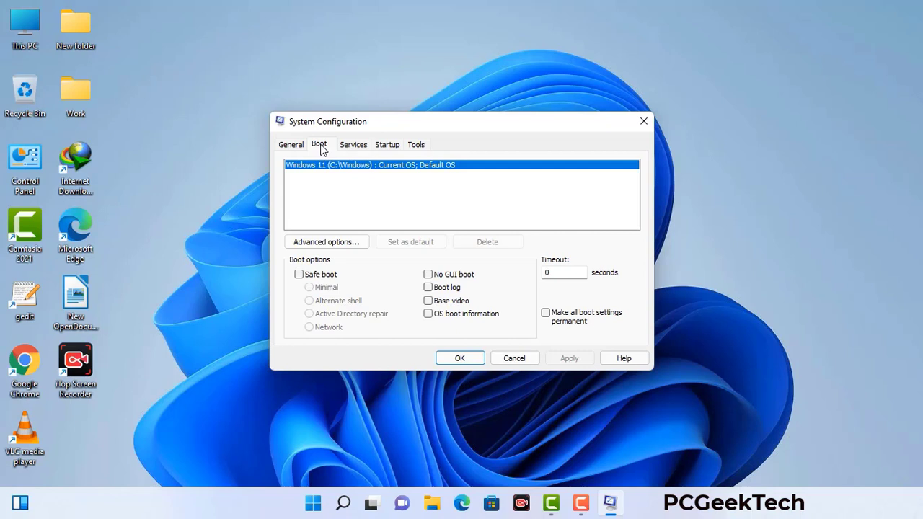
click(298, 275)
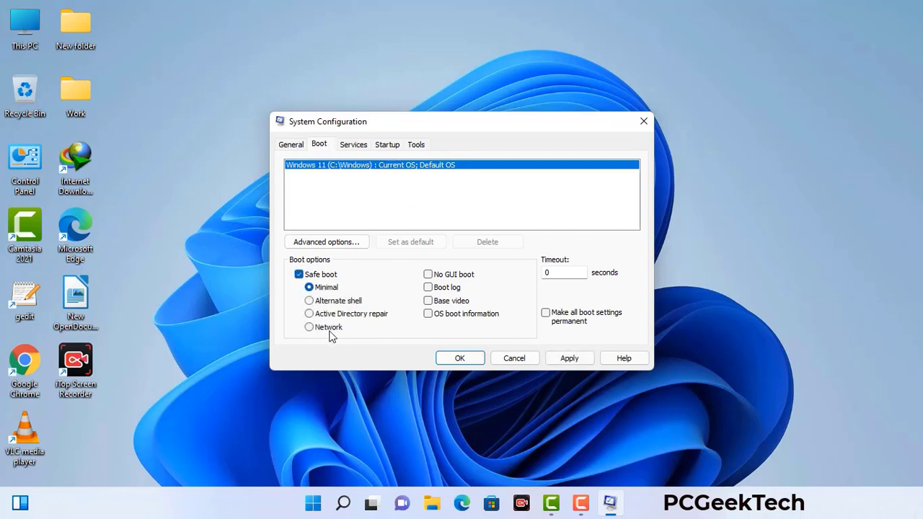
click(328, 329)
click(568, 358)
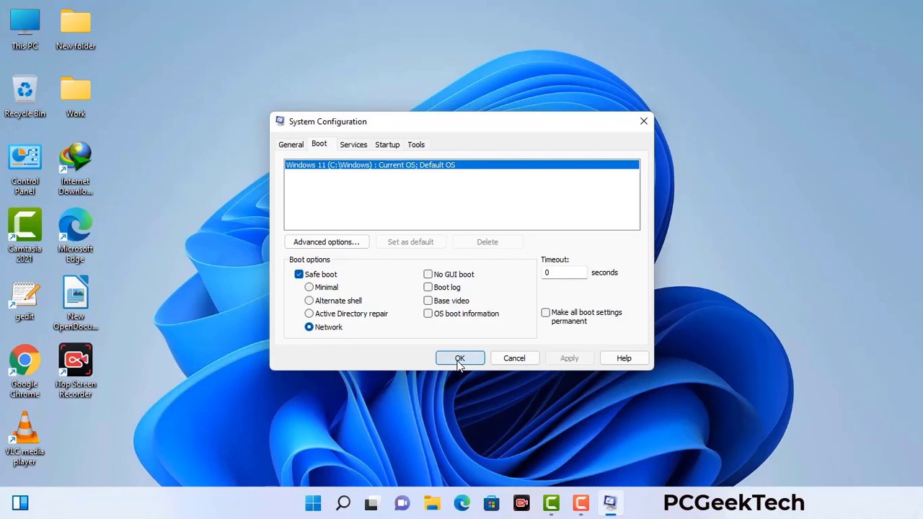
click(459, 358)
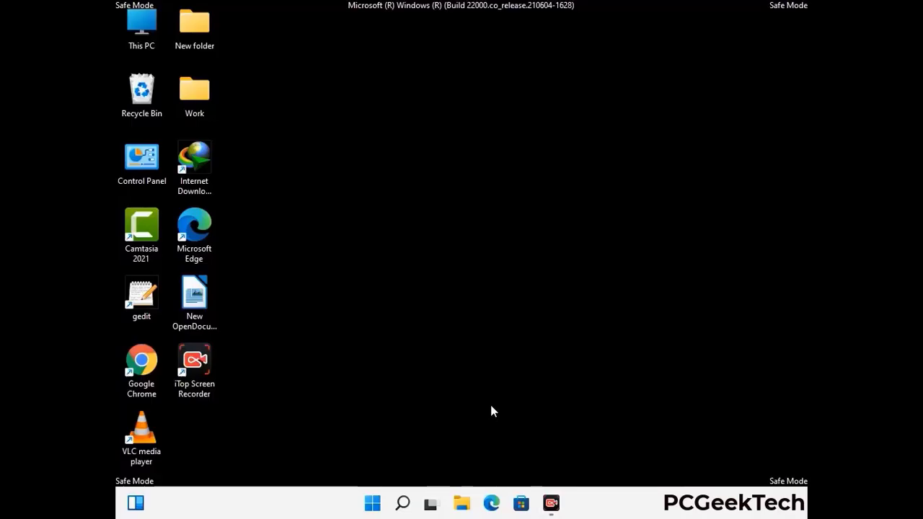
Step: Turn on 'Show hidden files, folders, and drives' in File Explorer Options, then close Control Panel
double_click(142, 174)
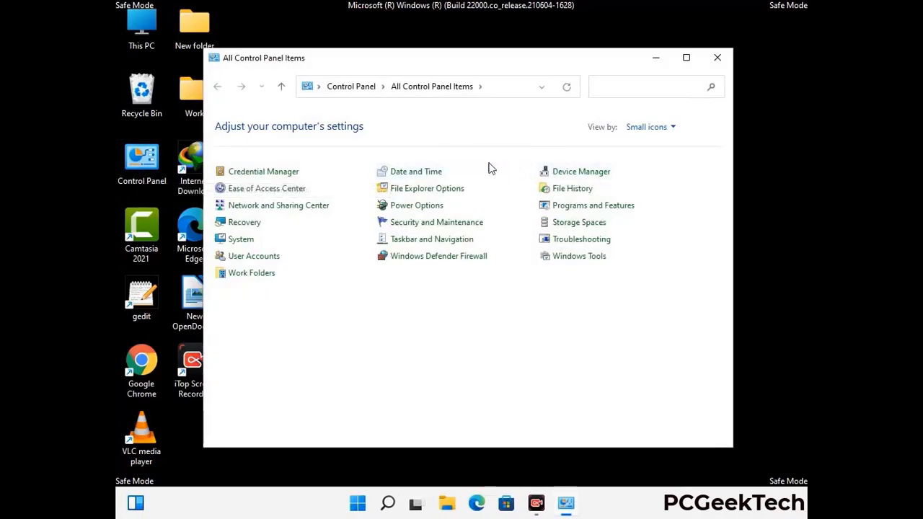
click(442, 188)
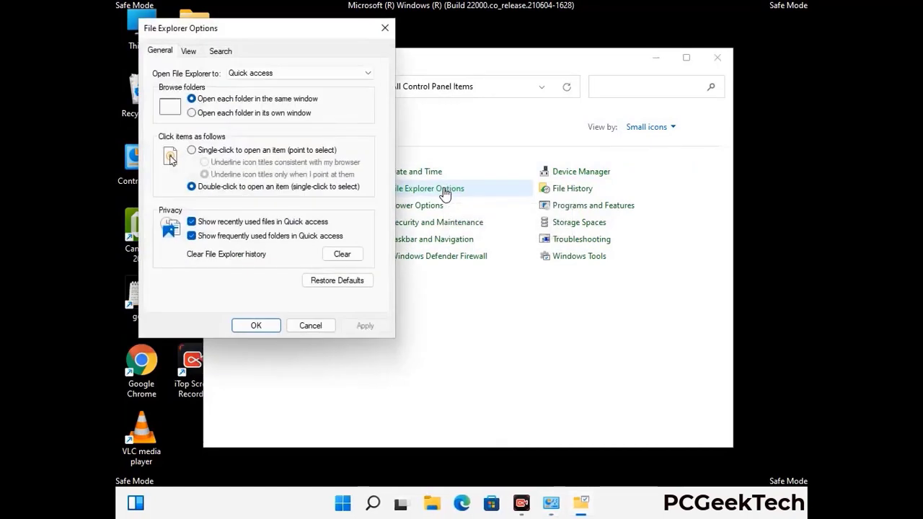
click(189, 51)
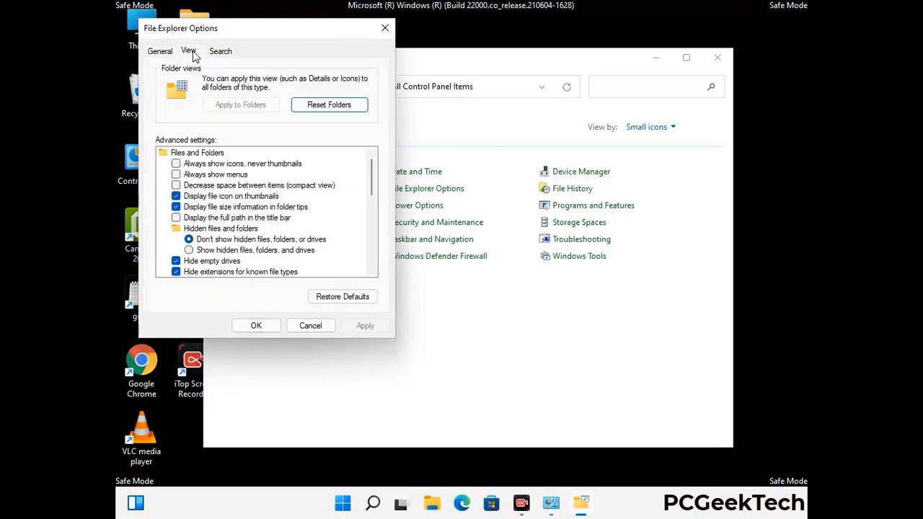
click(189, 250)
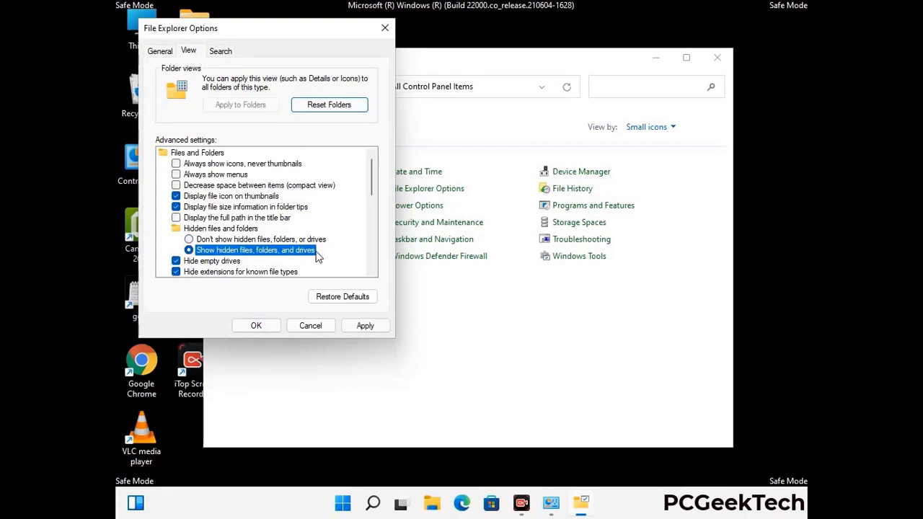
click(364, 327)
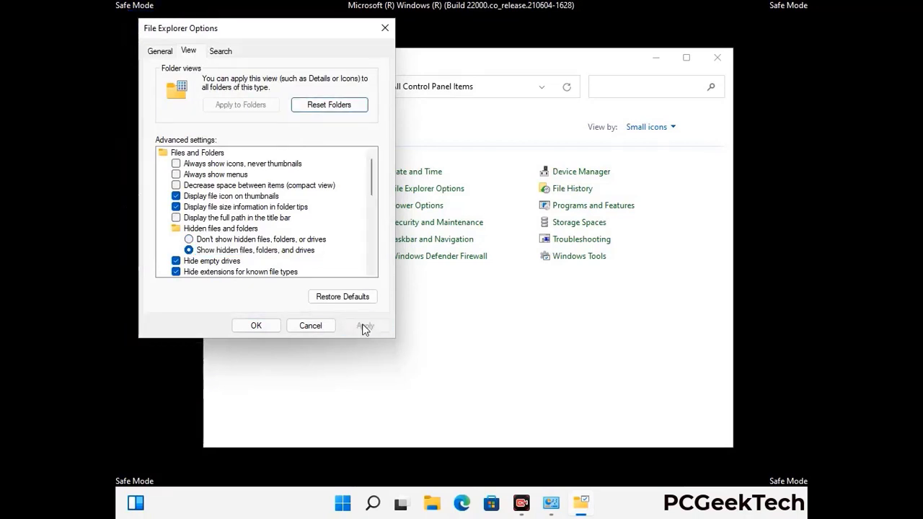
click(244, 327)
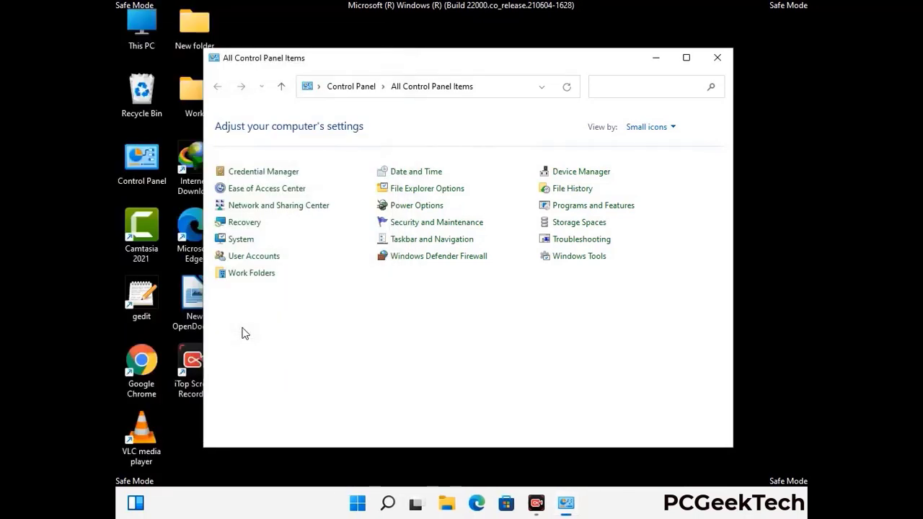
click(716, 57)
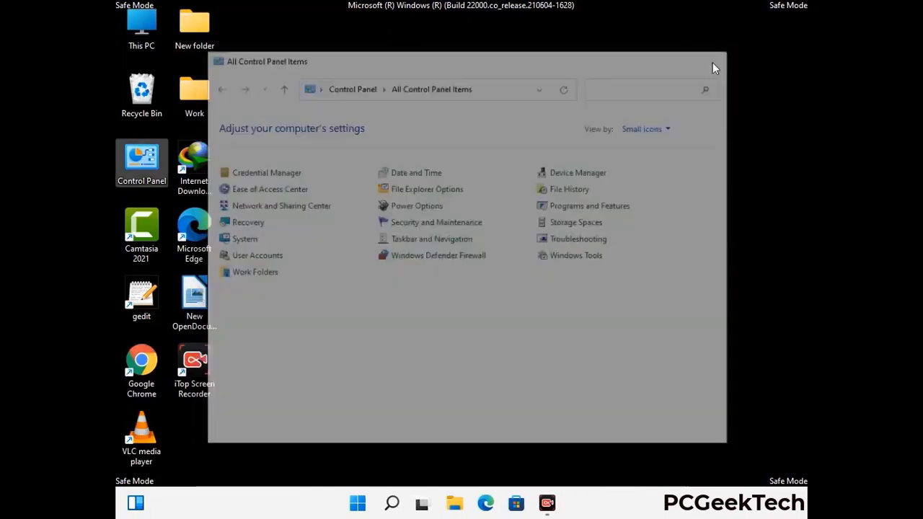
Step: Browse from This PC through Local Disk (C:) and Windows into System32
double_click(137, 45)
click(403, 315)
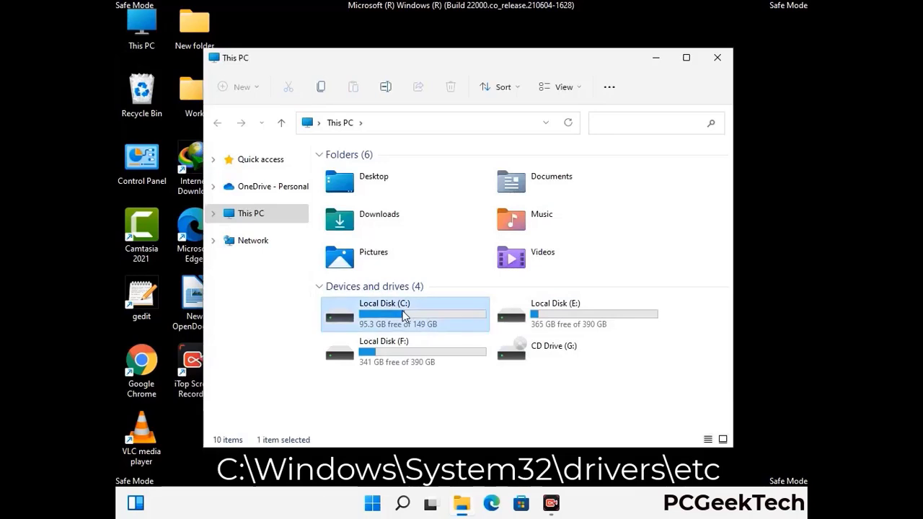
double_click(403, 315)
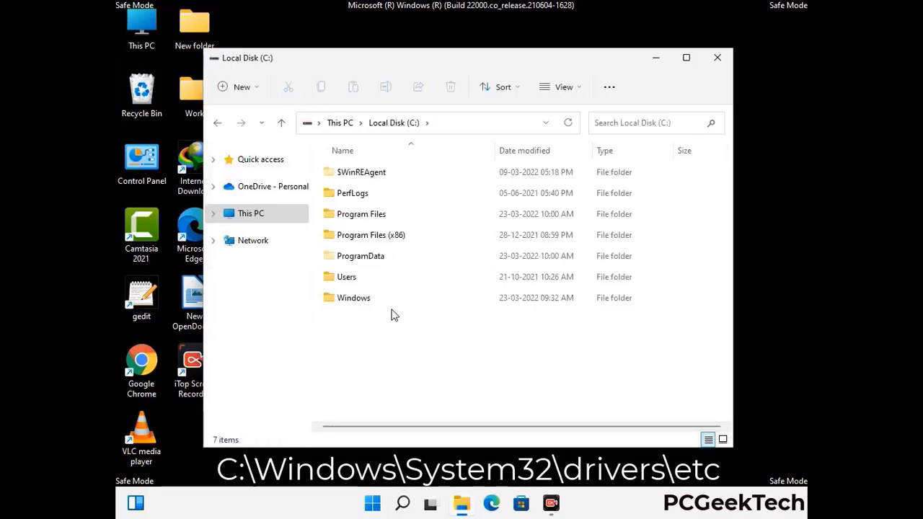
double_click(346, 303)
scroll(457, 313, down, 8)
scroll(457, 313, down, 13)
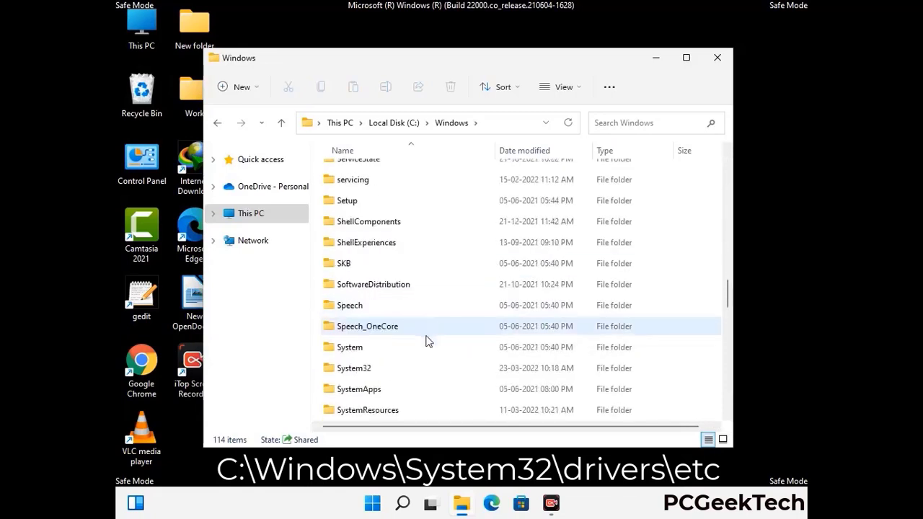
scroll(427, 340, down, 1)
double_click(352, 302)
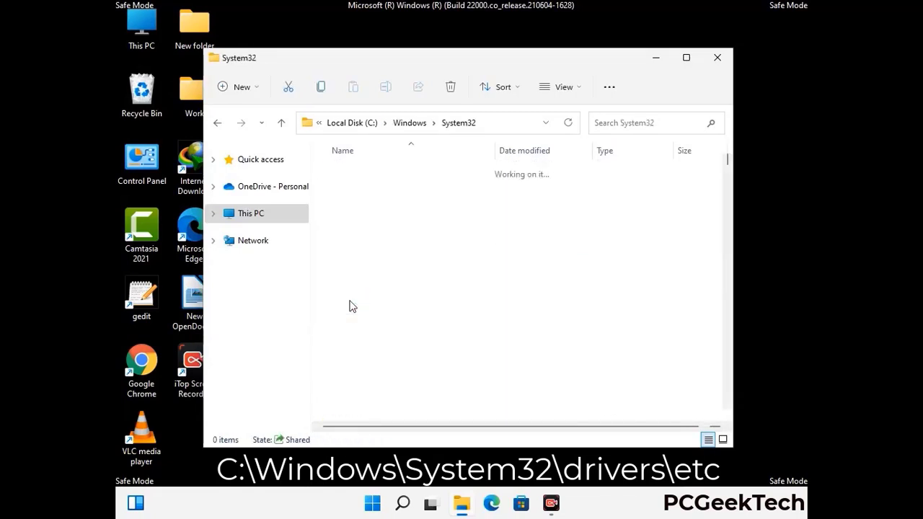
Step: Go into drivers\etc and open the hosts file, bringing up the app choice
scroll(396, 317, down, 5)
double_click(358, 400)
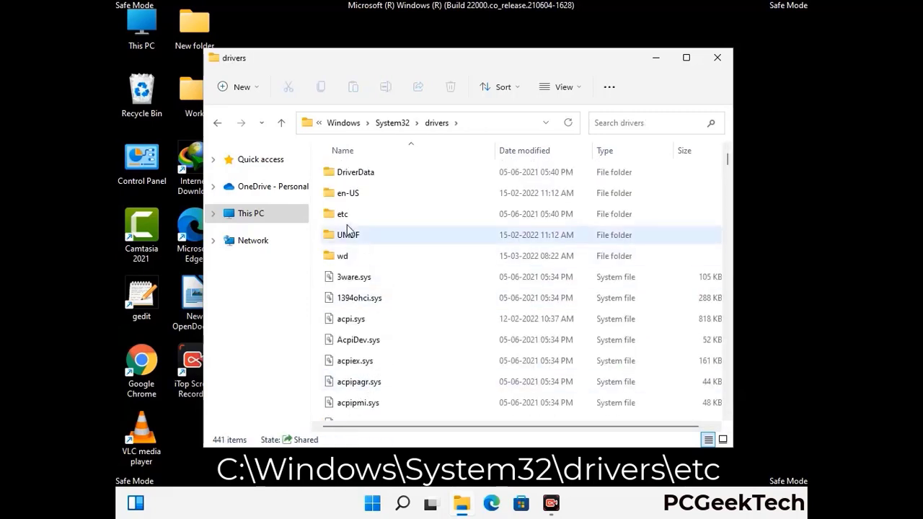
double_click(343, 216)
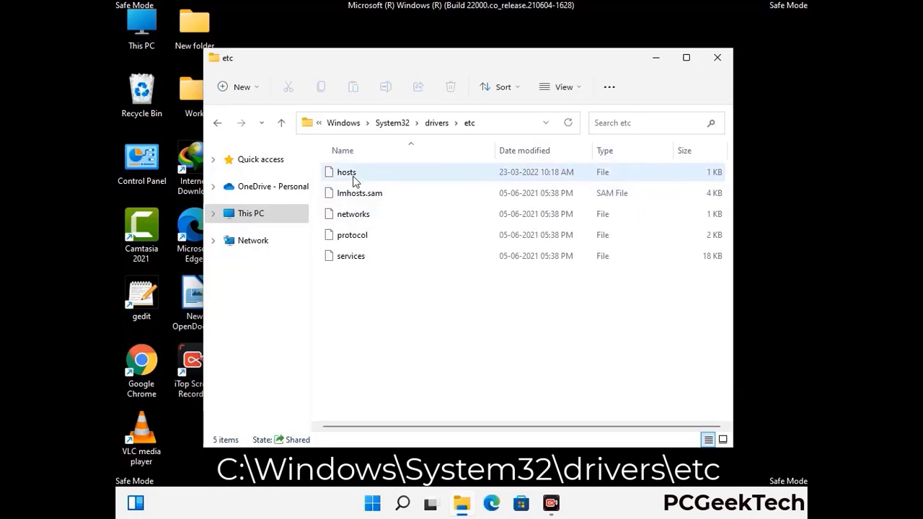
click(353, 177)
double_click(353, 181)
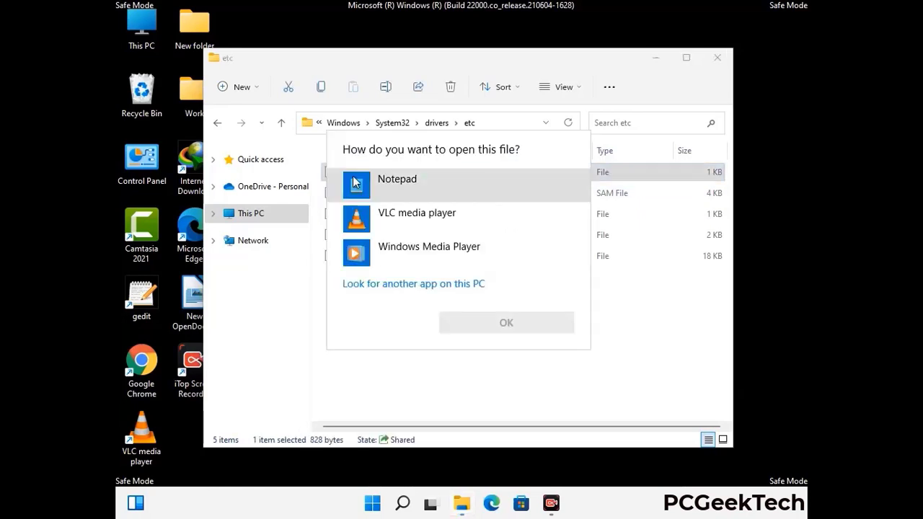
Step: Open hosts in Notepad and add new lines after the last localhost line
click(409, 180)
click(513, 323)
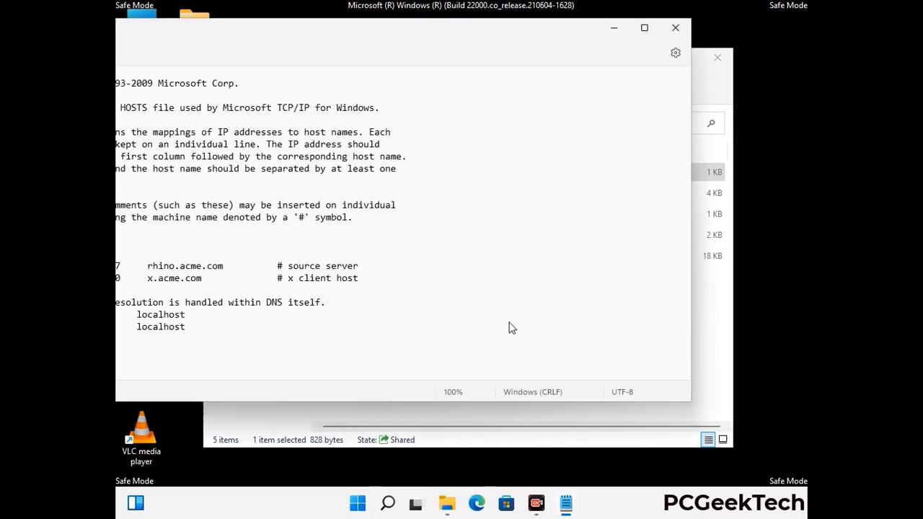
drag(454, 35, 490, 43)
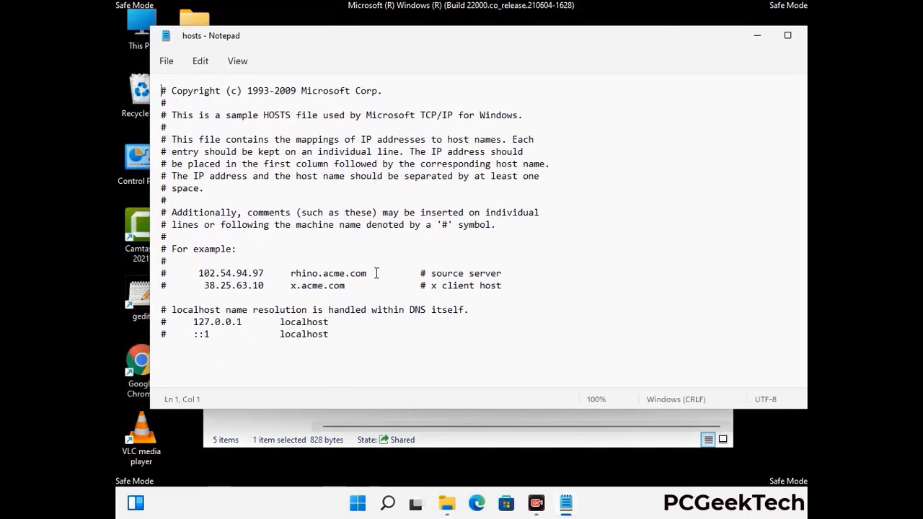
click(346, 338)
key(Return)
key(Return)
Step: Save the hosts file, then close Notepad and the etc folder
scroll(193, 202, down, 1)
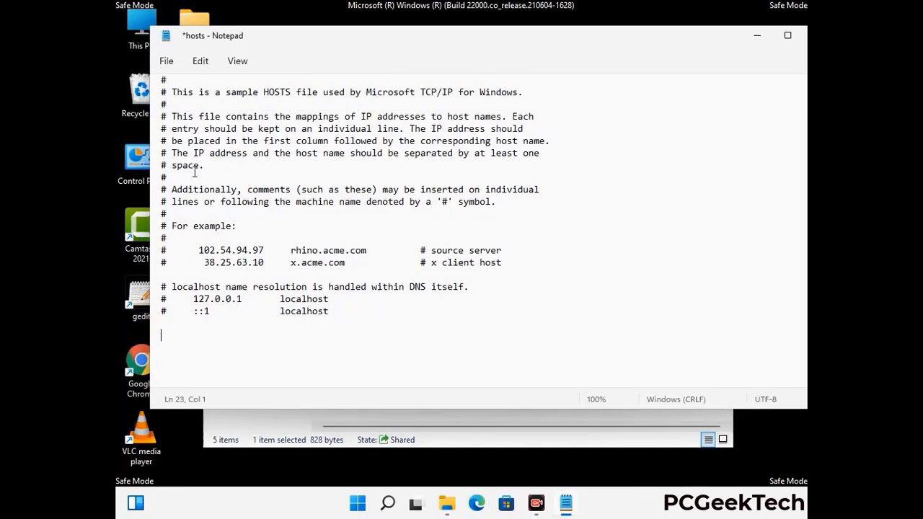
click(166, 60)
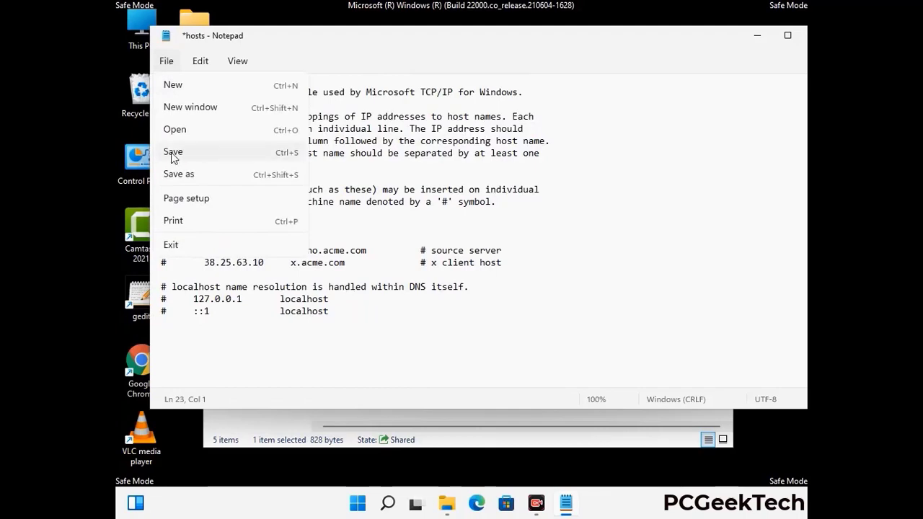
click(173, 152)
drag(695, 41, 588, 41)
click(706, 34)
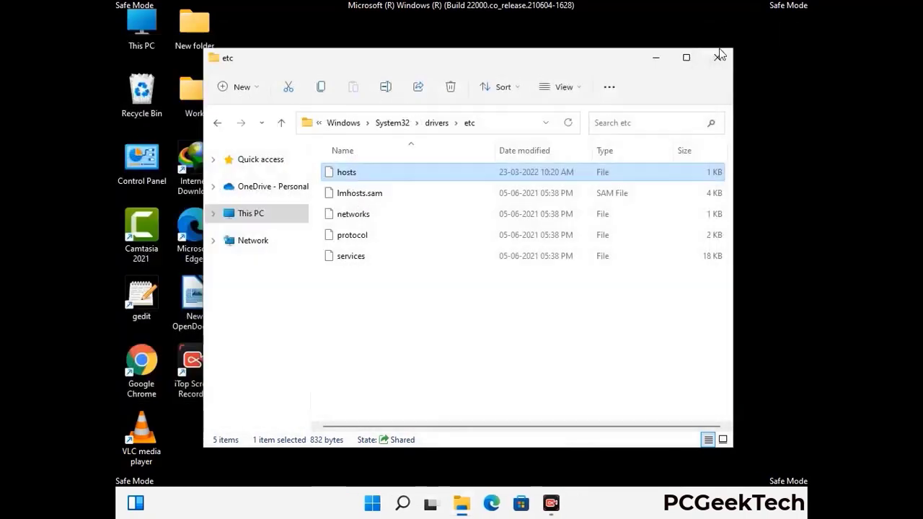
click(718, 57)
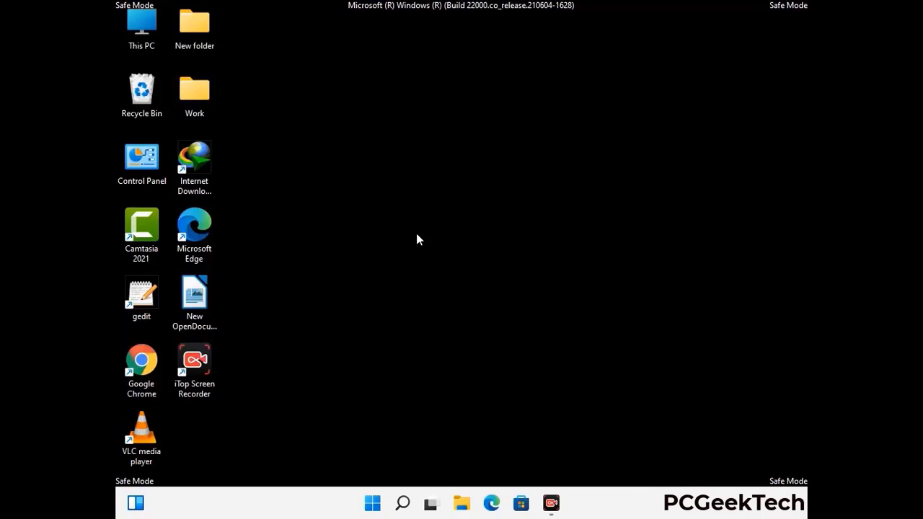
Step: Run %appdata% to open the AppData\Roaming folder
key(super+r)
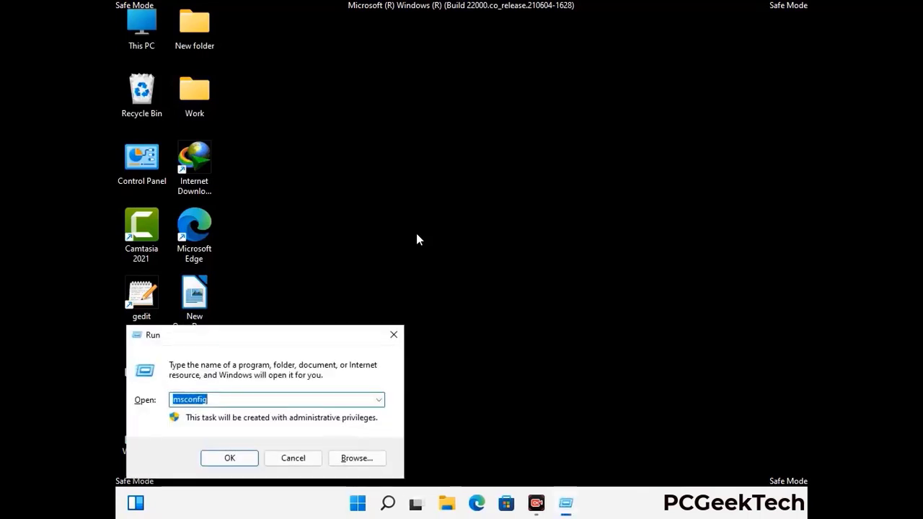
drag(262, 332, 429, 144)
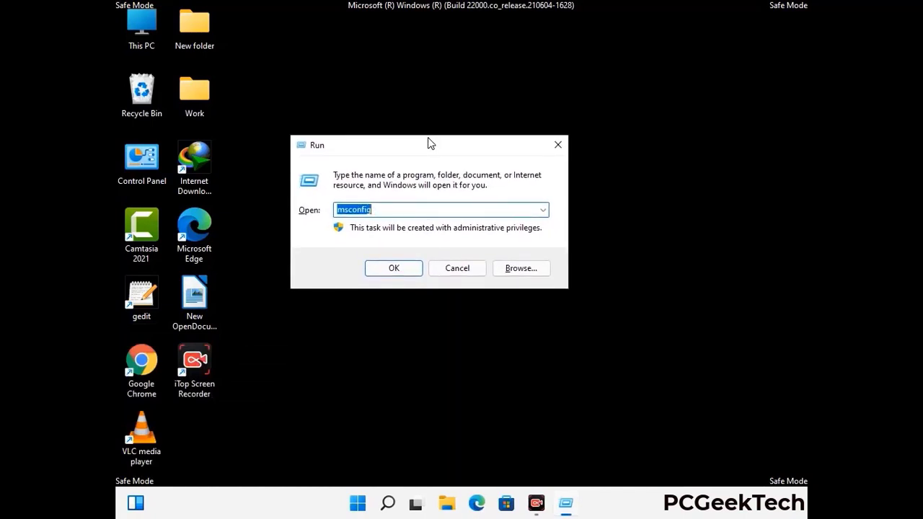
text(%)
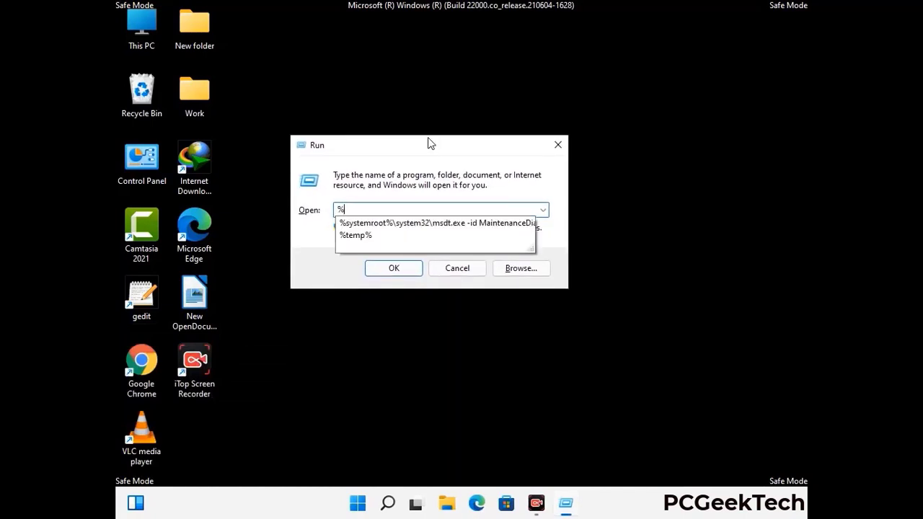
text(a)
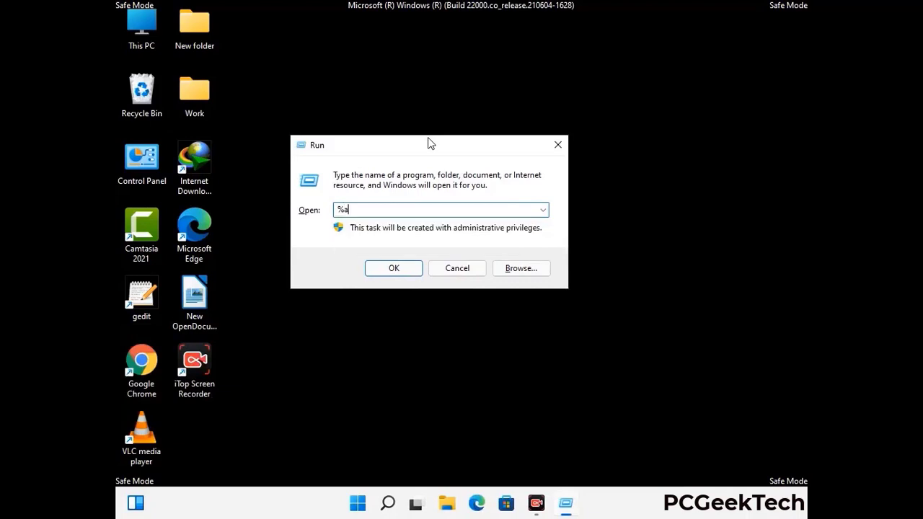
text(ppdata%)
key(Return)
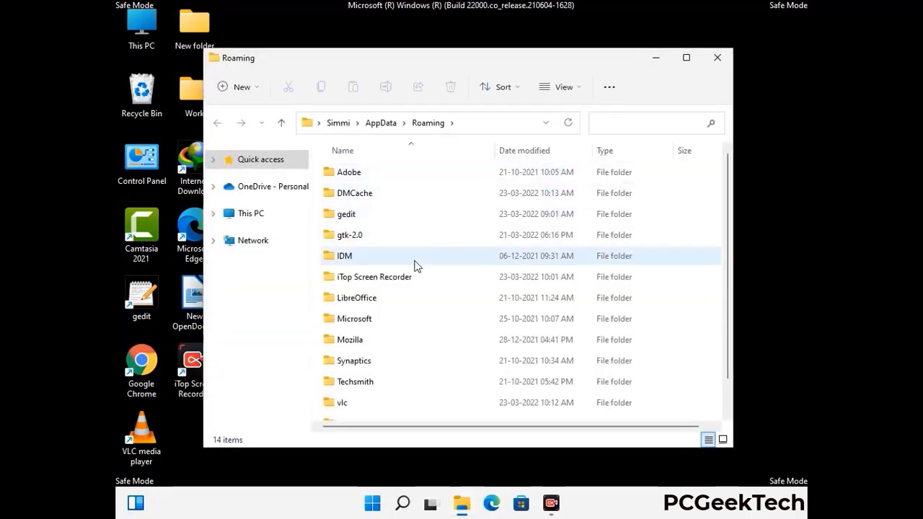
Step: Delete the Zoom folder at the bottom of the Roaming list
scroll(433, 254, down, 1)
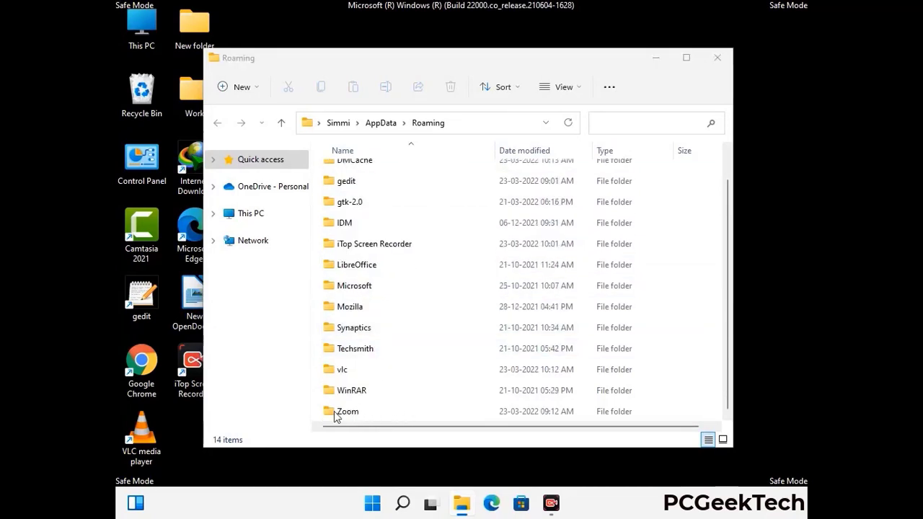
click(516, 408)
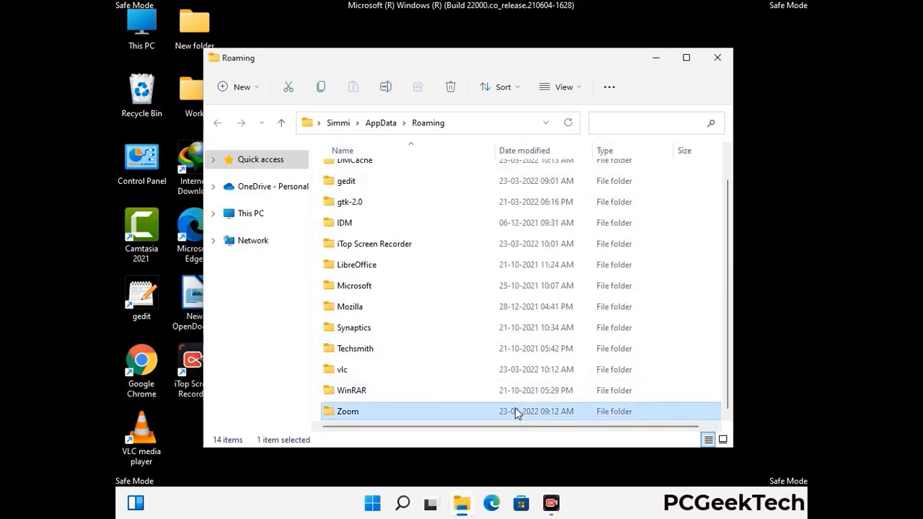
click(451, 87)
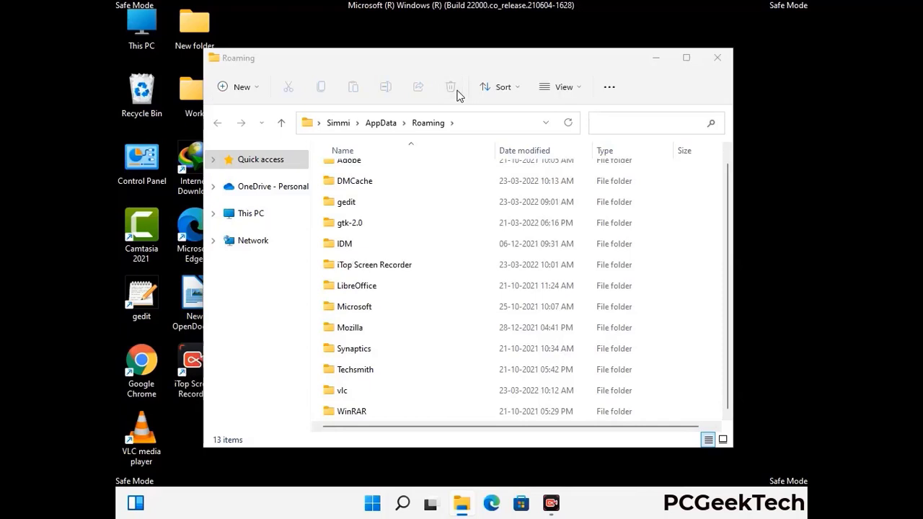
Step: Close Roaming and run %LocalAppData% to open the AppData\Local folder
click(716, 58)
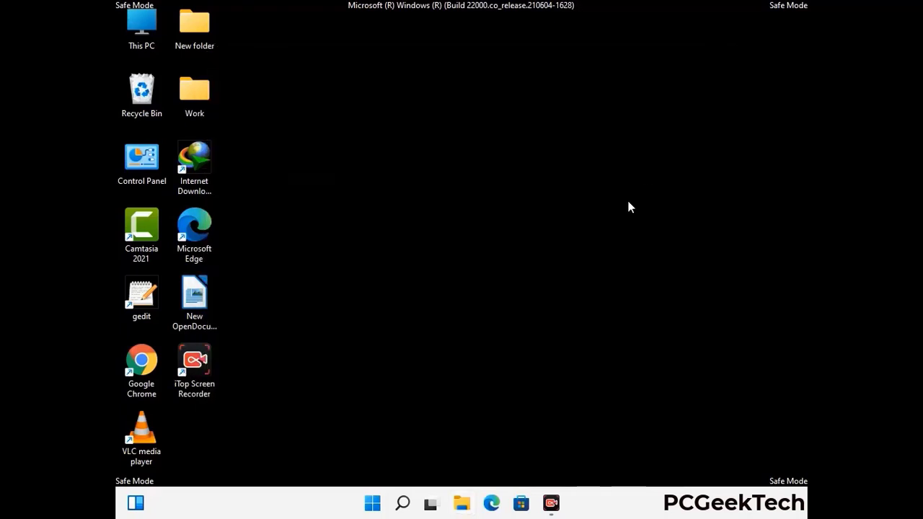
key(super+r)
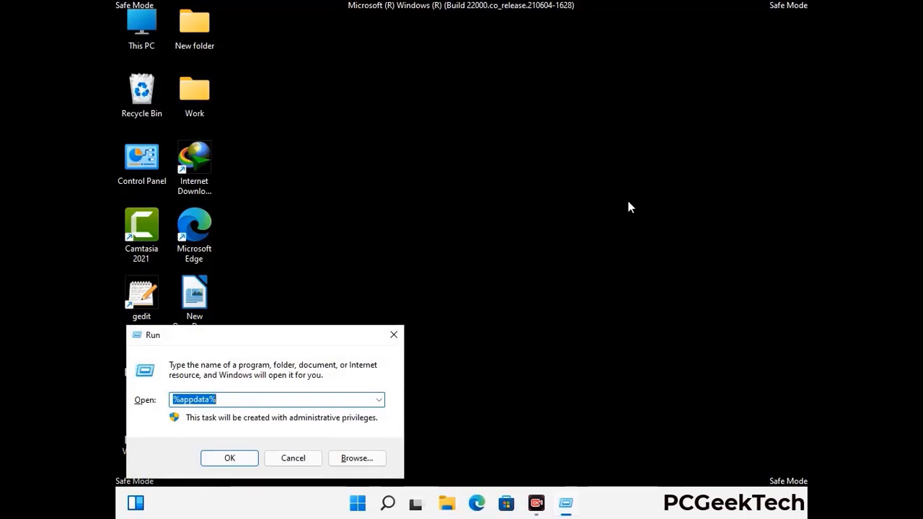
drag(288, 343, 484, 182)
text(%Loca)
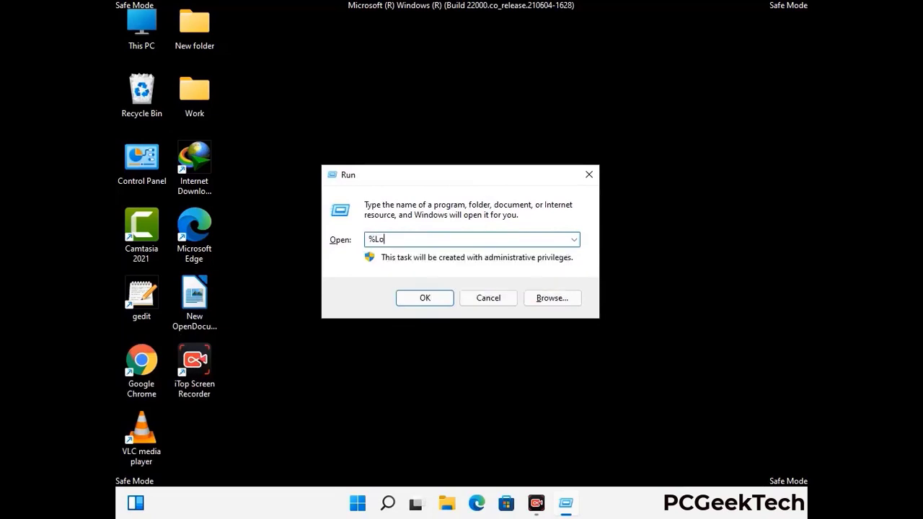
text(lAppData)
key(Return)
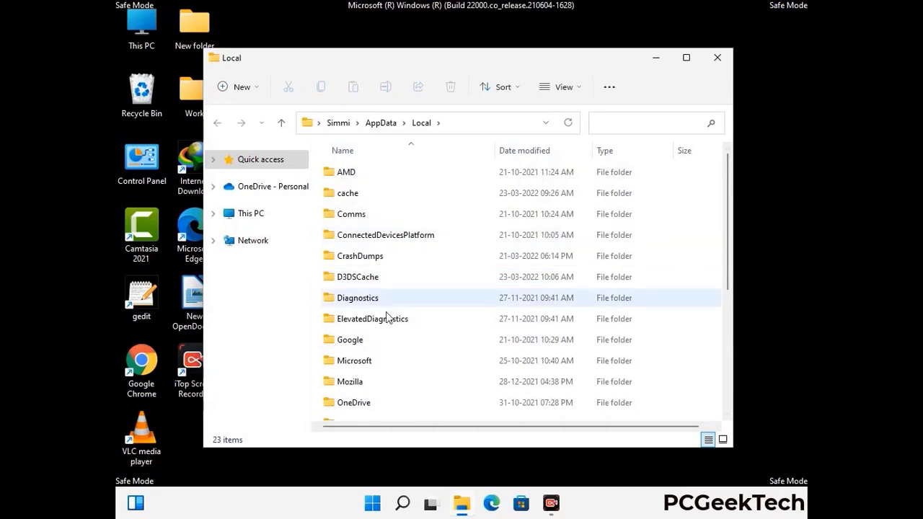
Step: Delete the Mozilla folder from Local, leaving 22 items, and close the window
scroll(382, 317, down, 1)
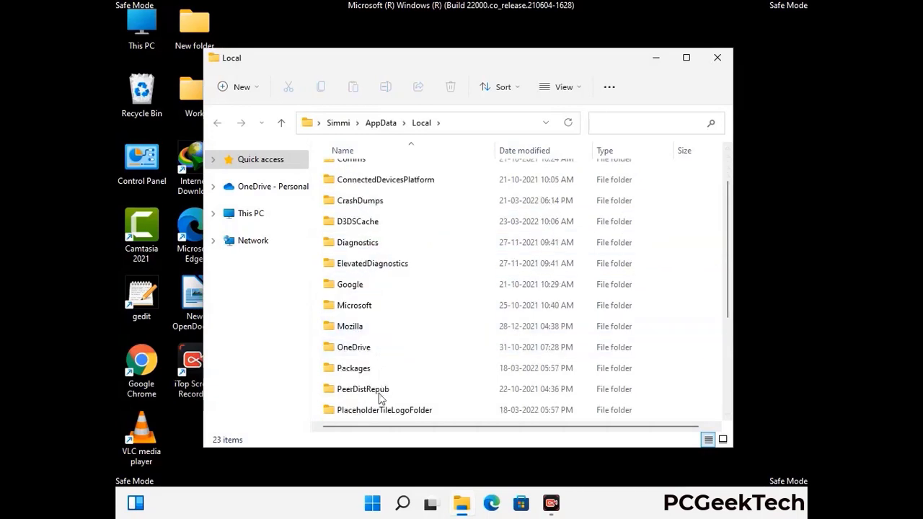
click(360, 328)
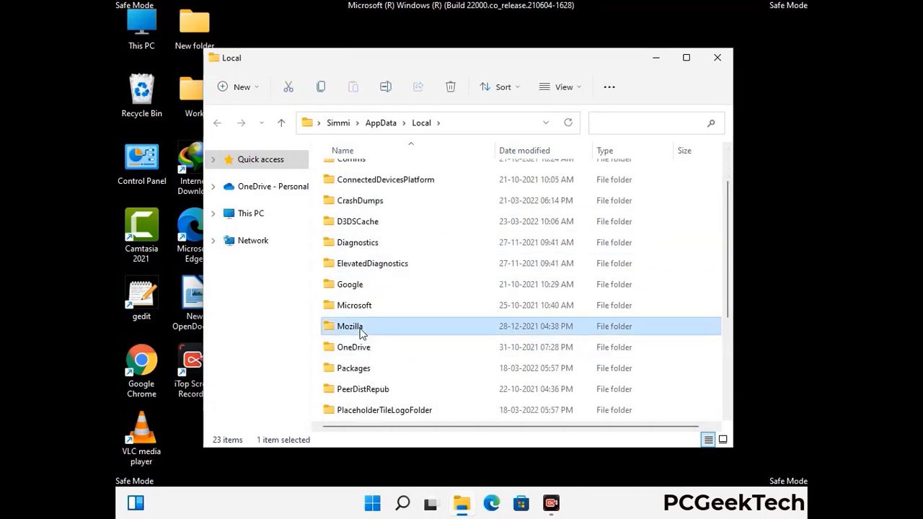
key(Tab)
click(449, 90)
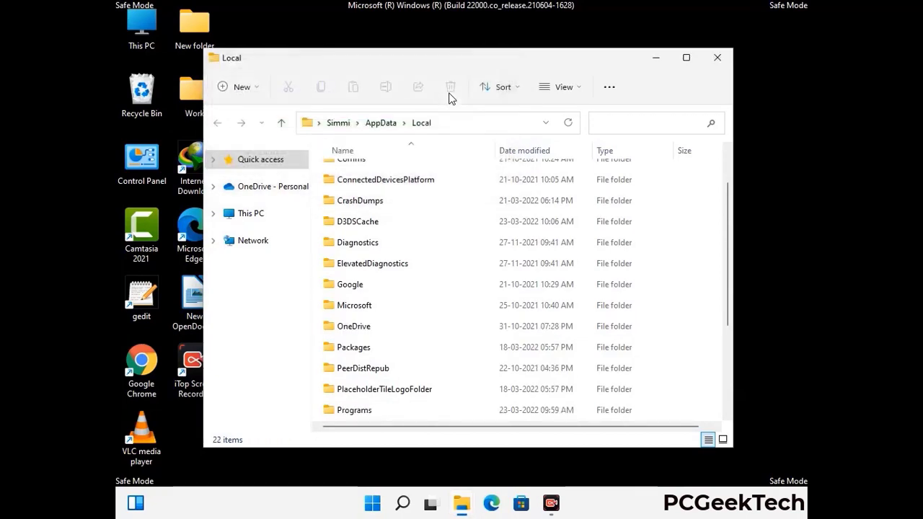
click(717, 62)
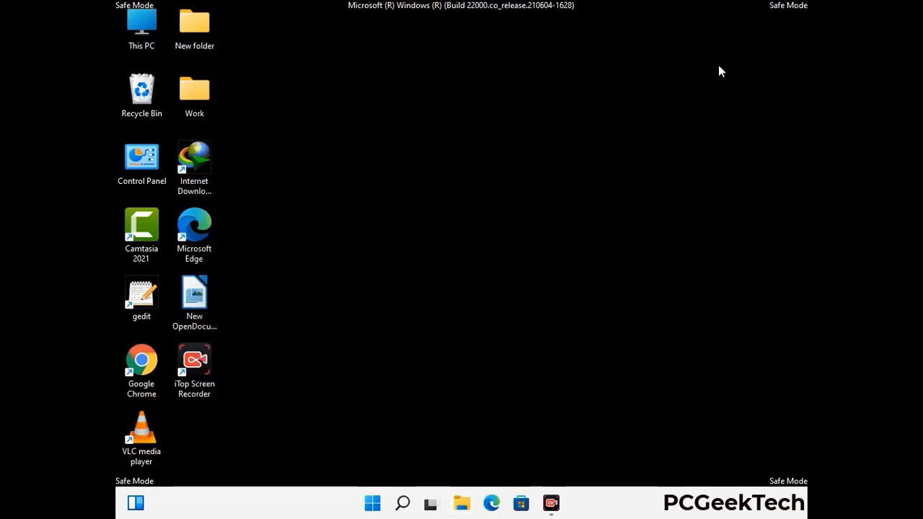
Step: Run %ProgramData% to open the C:\ProgramData folder
key(super+r)
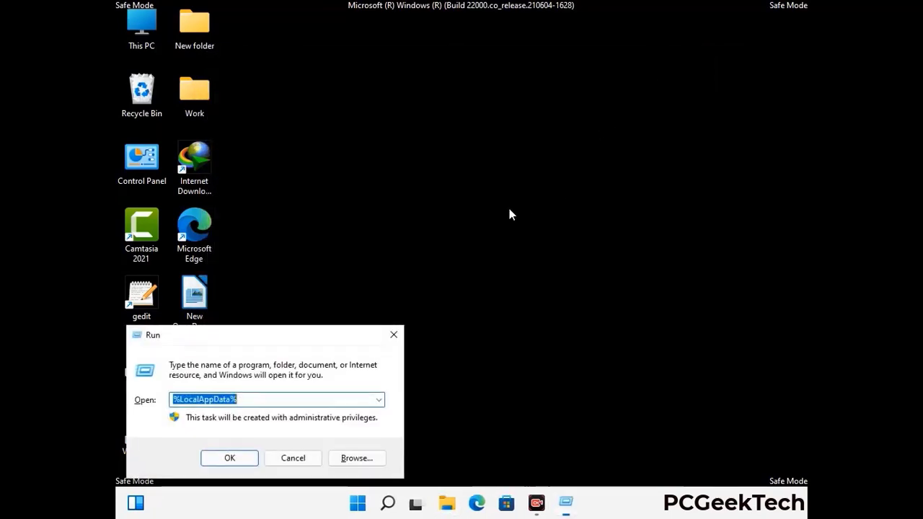
drag(254, 334, 421, 190)
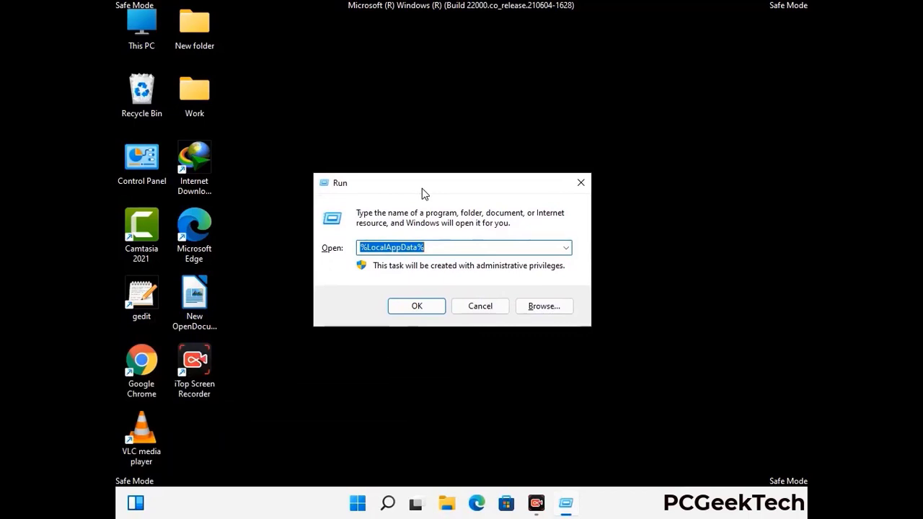
text(%)
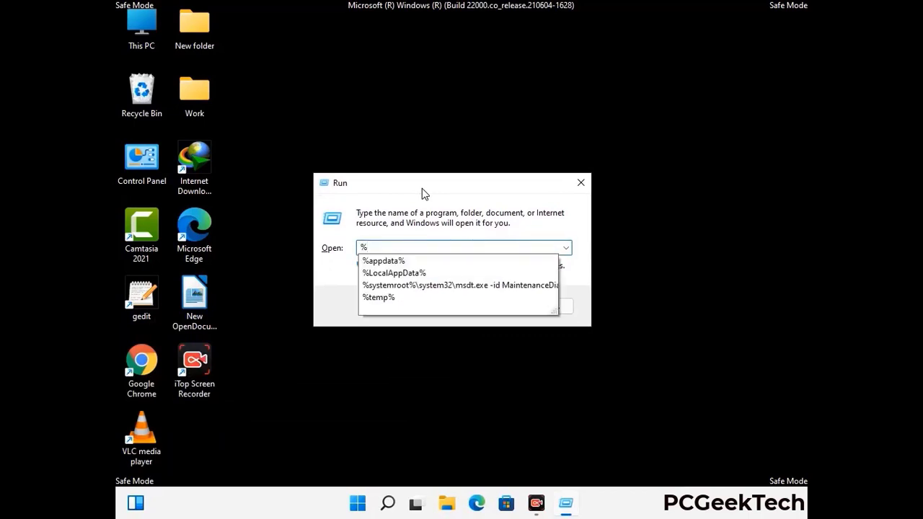
text(ProgramData)
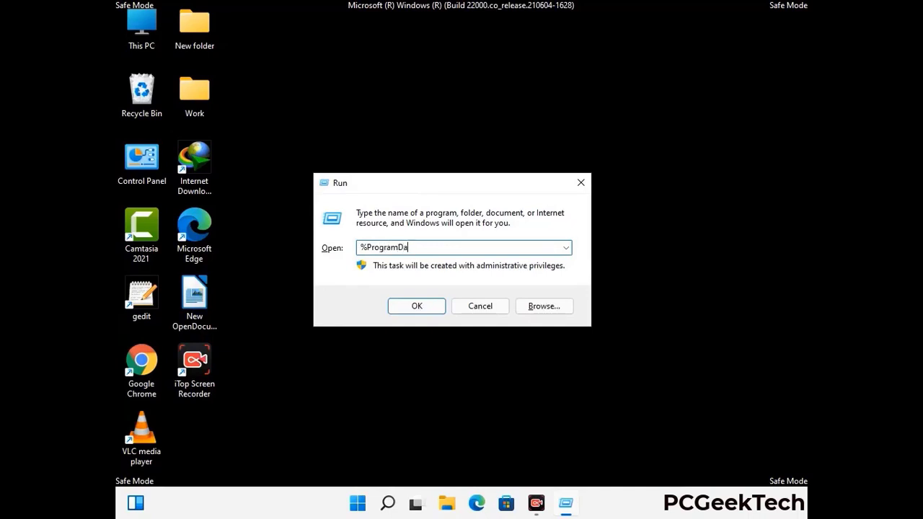
text(%)
key(Return)
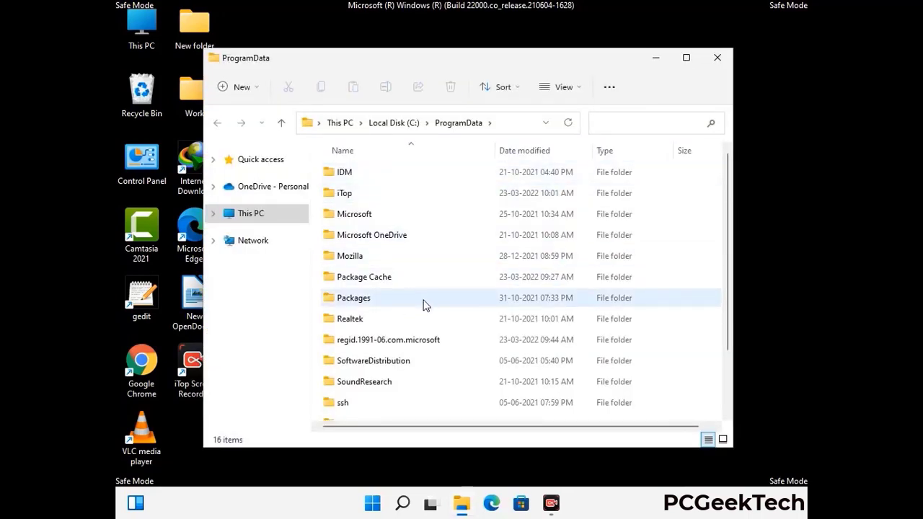
Step: Delete the Mozilla folder from ProgramData, leaving 15 items, and close the window
scroll(425, 304, down, 3)
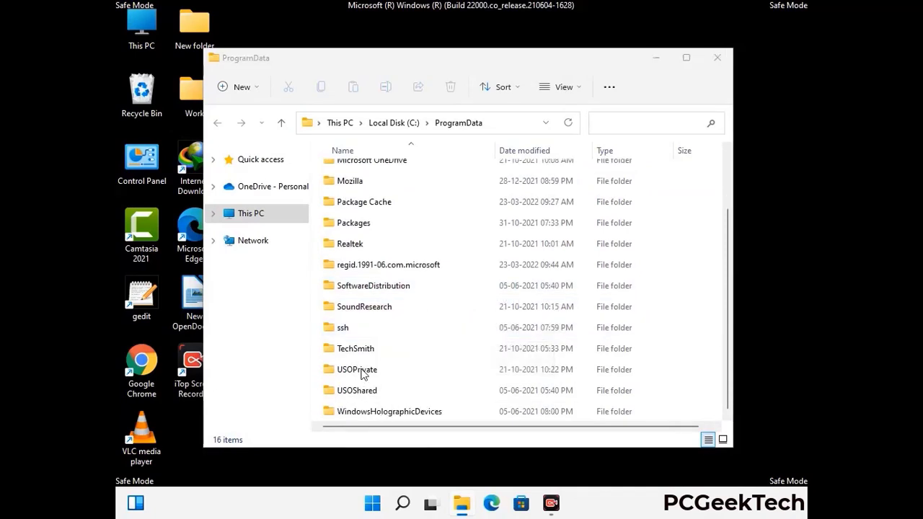
click(364, 181)
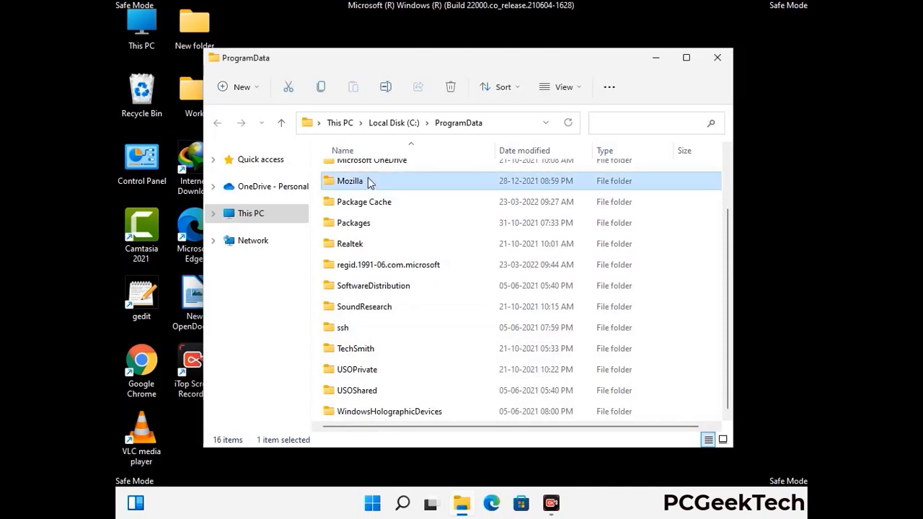
click(451, 87)
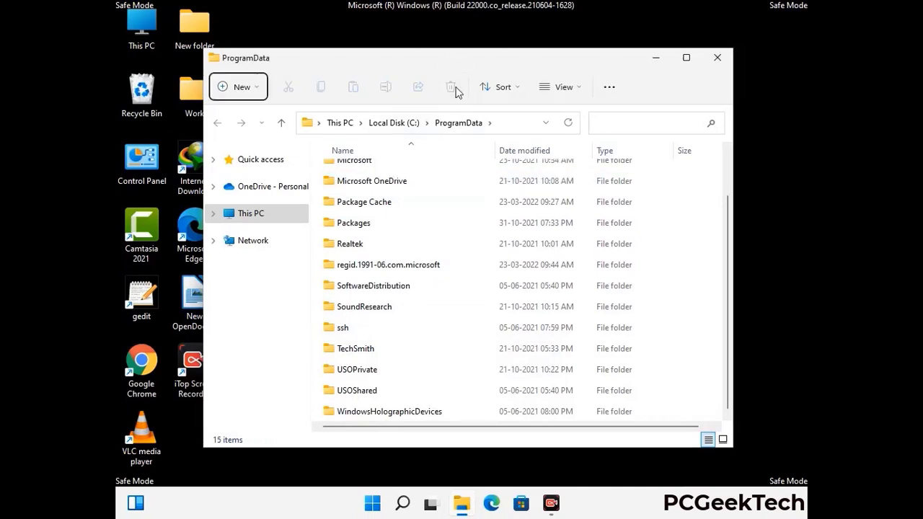
scroll(476, 259, up, 1)
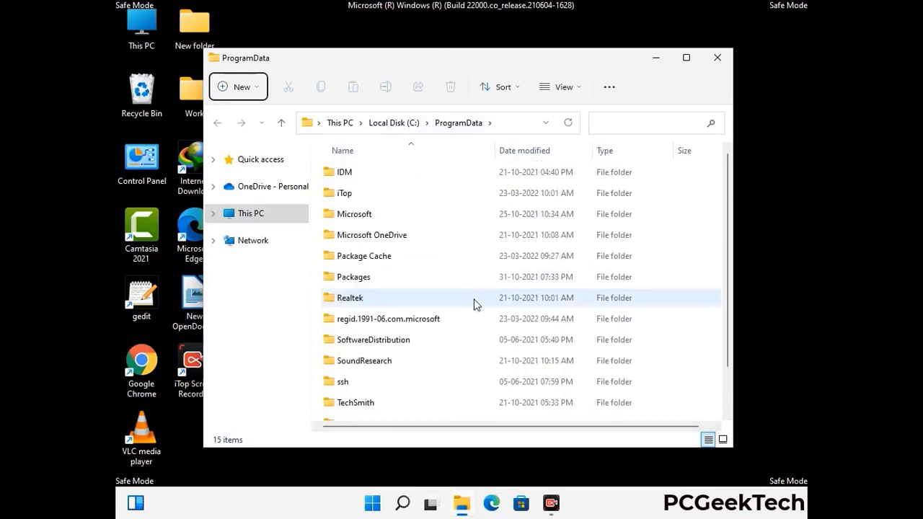
click(723, 57)
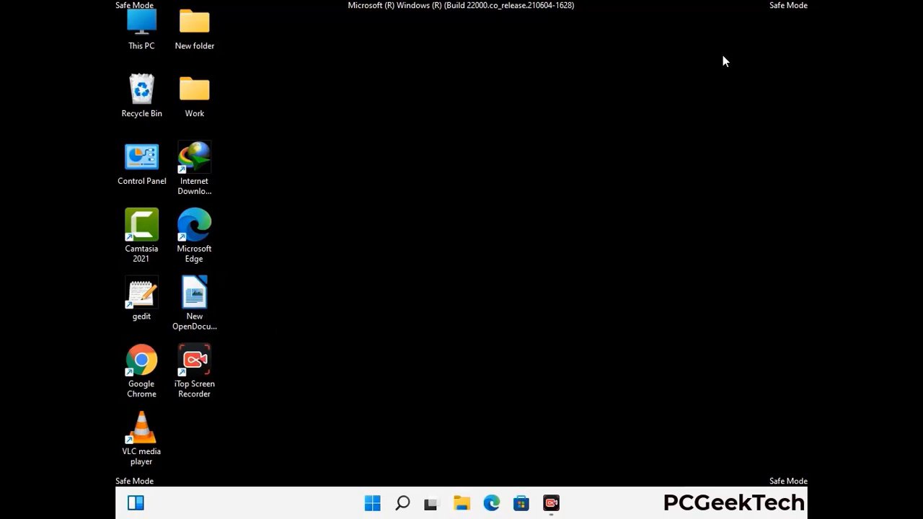
Step: Run %WinDir% to open the C:\Windows folder
key(super+r)
drag(303, 334, 481, 187)
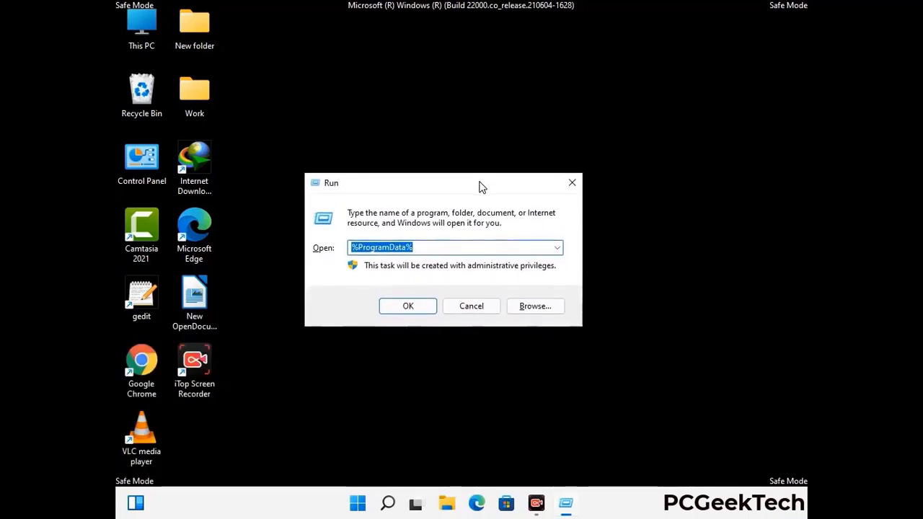
text(%WinDir%)
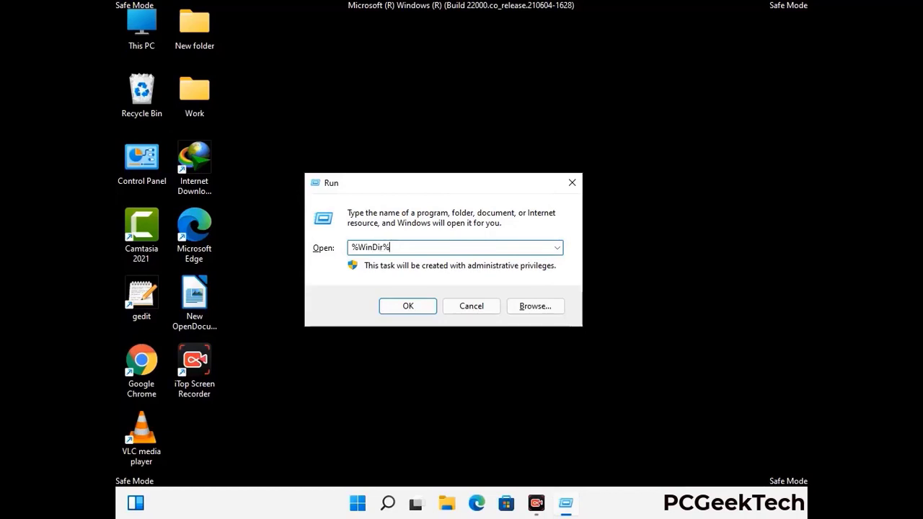
key(Return)
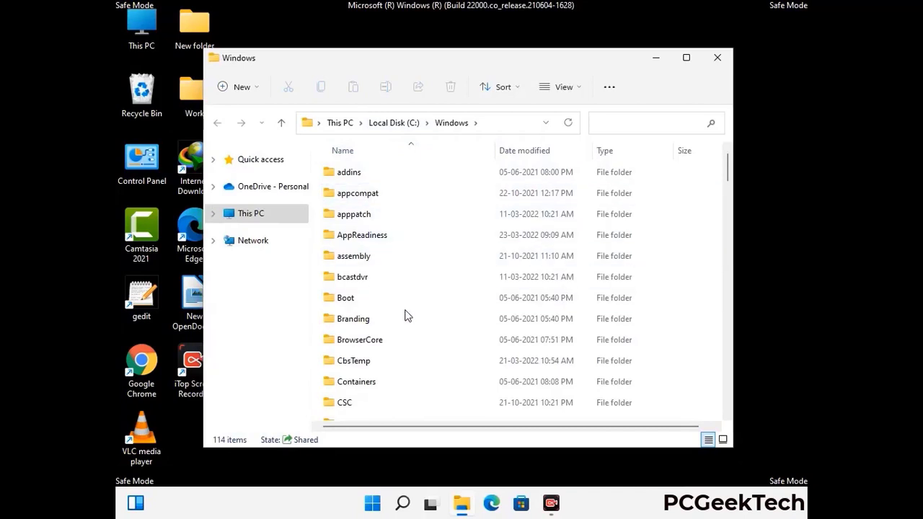
Step: Scroll through the 114 items in C:\Windows, then close the window
scroll(406, 320, down, 3)
scroll(406, 321, down, 1)
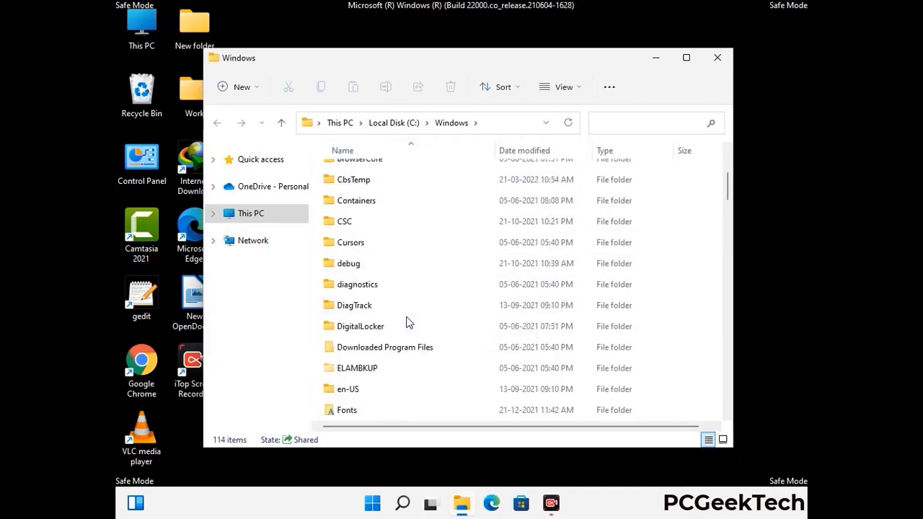
scroll(406, 321, down, 1)
scroll(405, 321, down, 4)
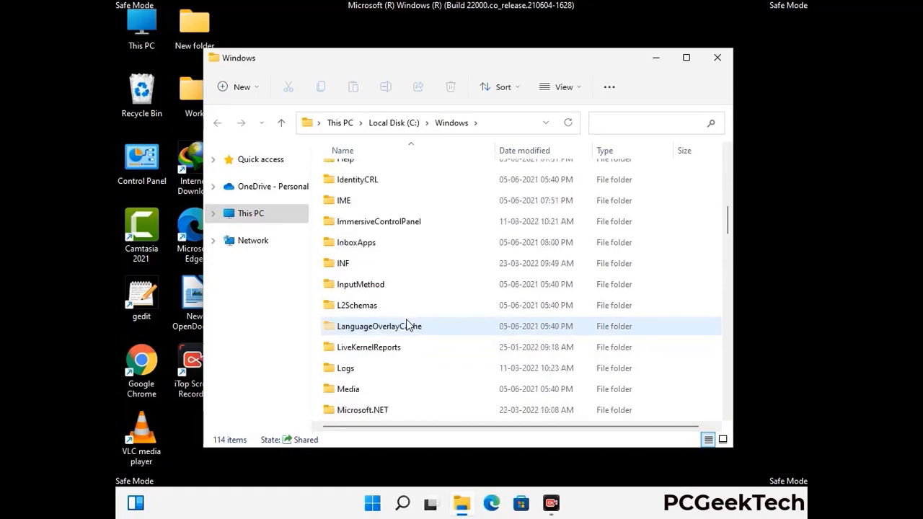
scroll(406, 325, down, 1)
scroll(406, 325, down, 6)
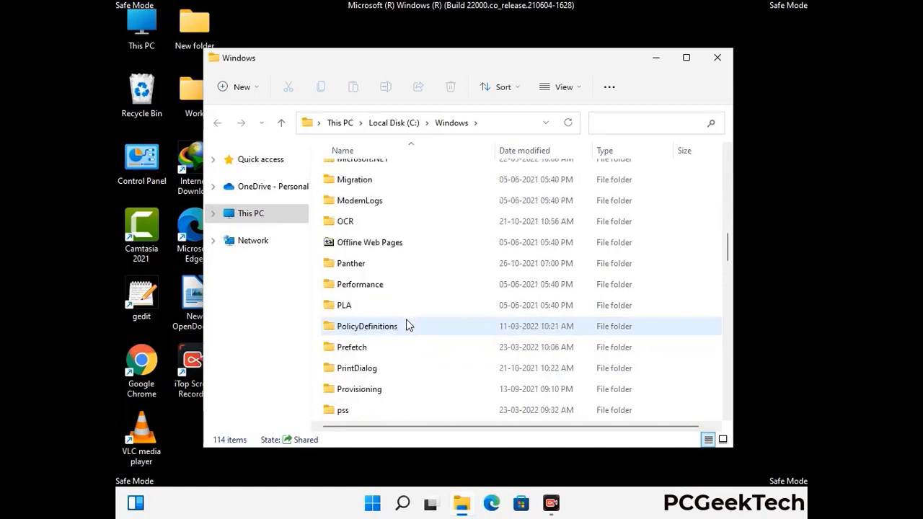
scroll(406, 325, down, 7)
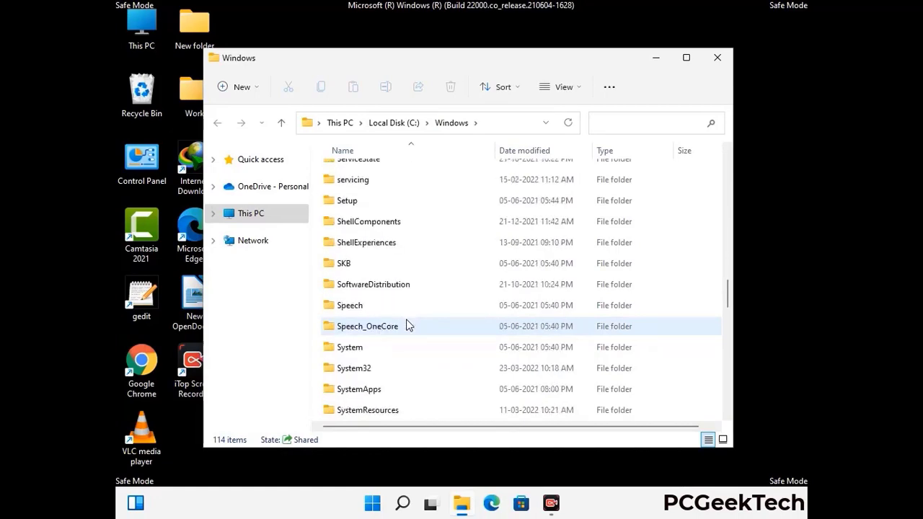
scroll(406, 326, down, 12)
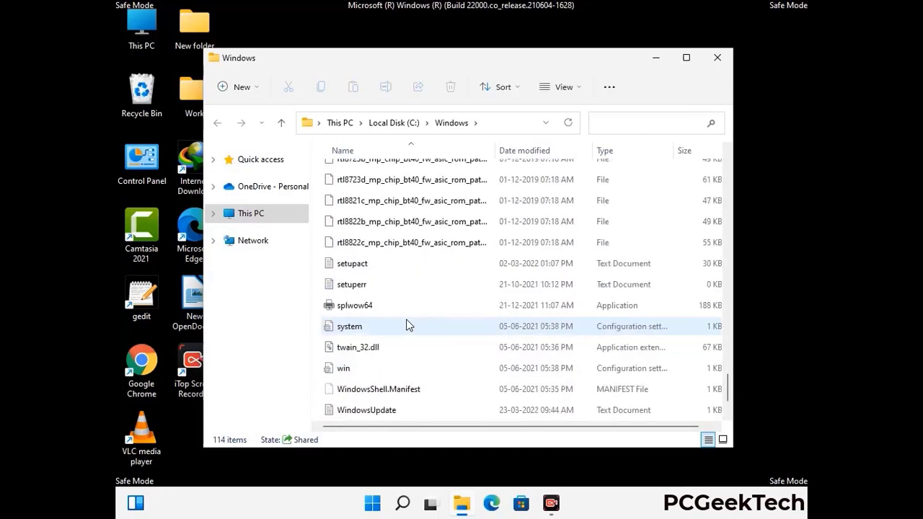
scroll(406, 325, down, 1)
scroll(406, 326, up, 15)
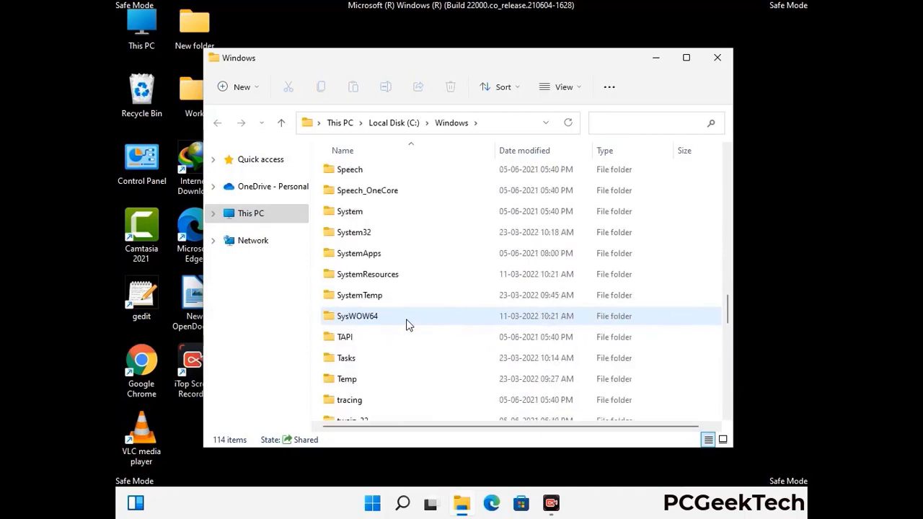
scroll(406, 325, up, 3)
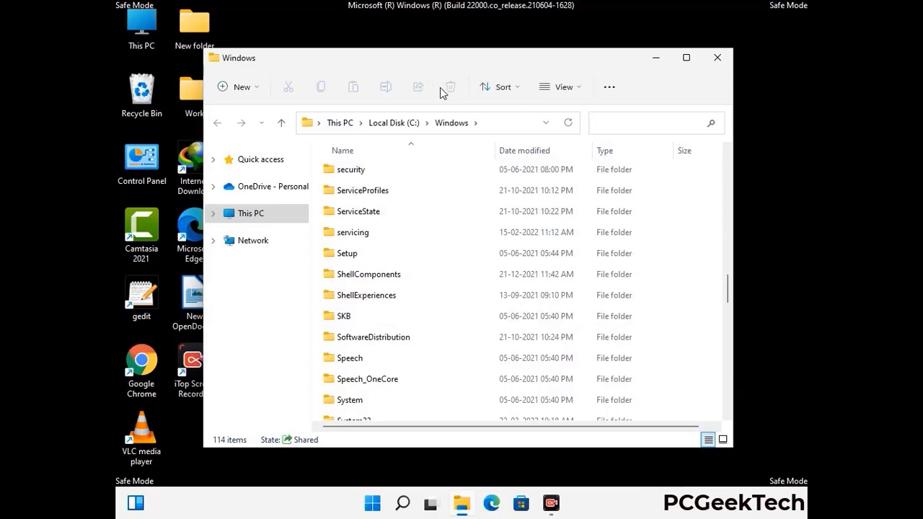
click(720, 59)
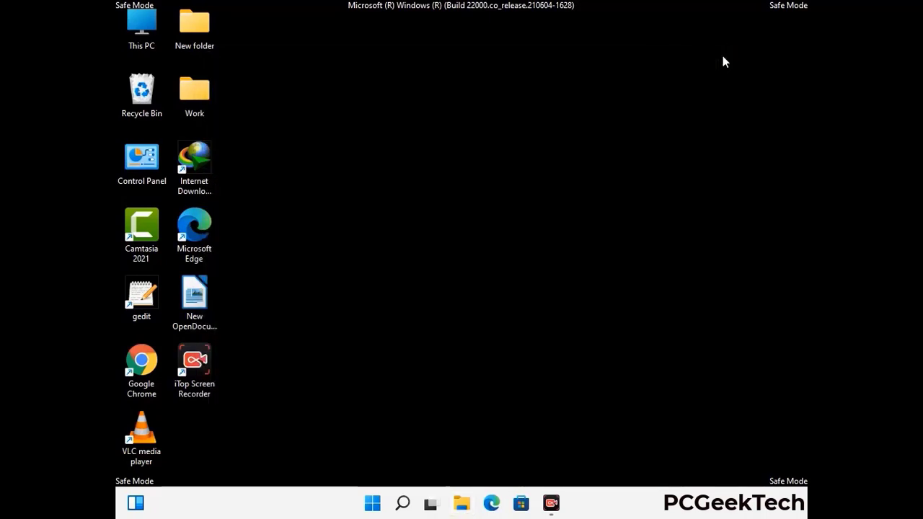
Step: Run %temp% to open the AppData\Local\Temp folder
key(super+r)
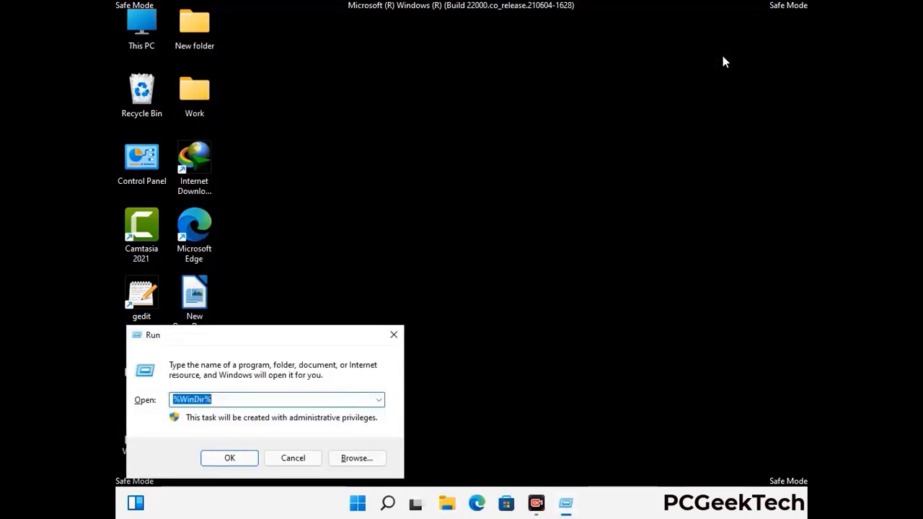
drag(307, 341, 524, 124)
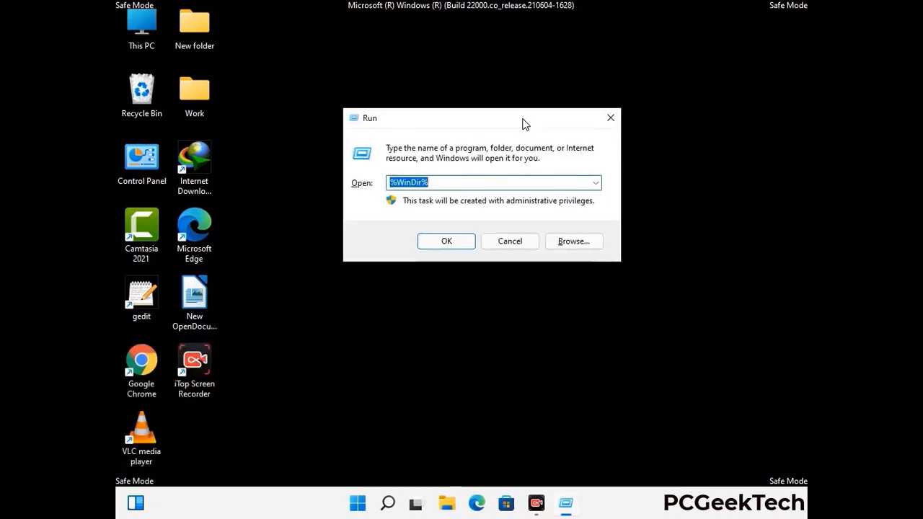
text(%temp%)
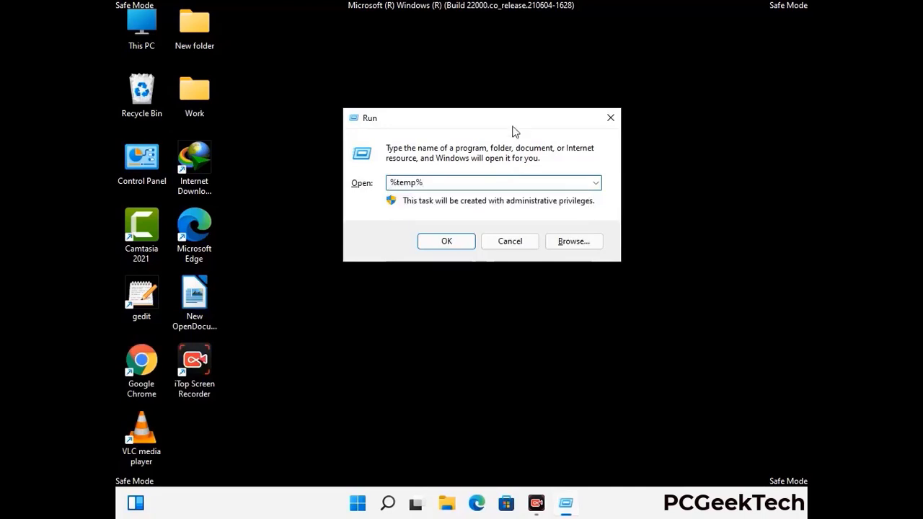
click(446, 241)
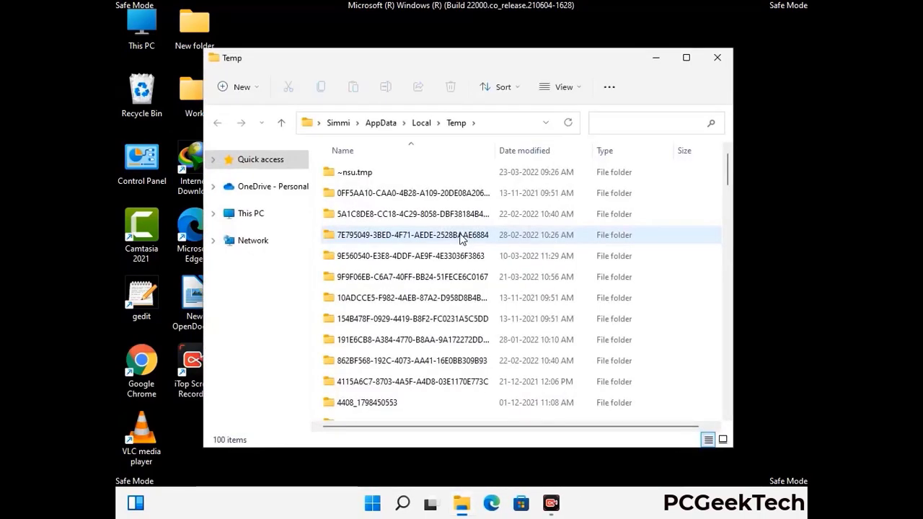
Step: Select all 100 items in Temp and delete them
click(419, 279)
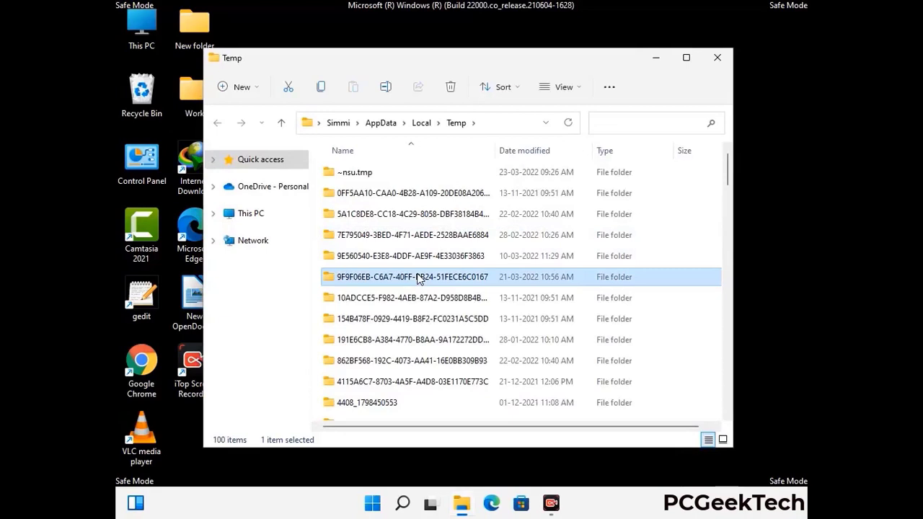
key(ctrl+a)
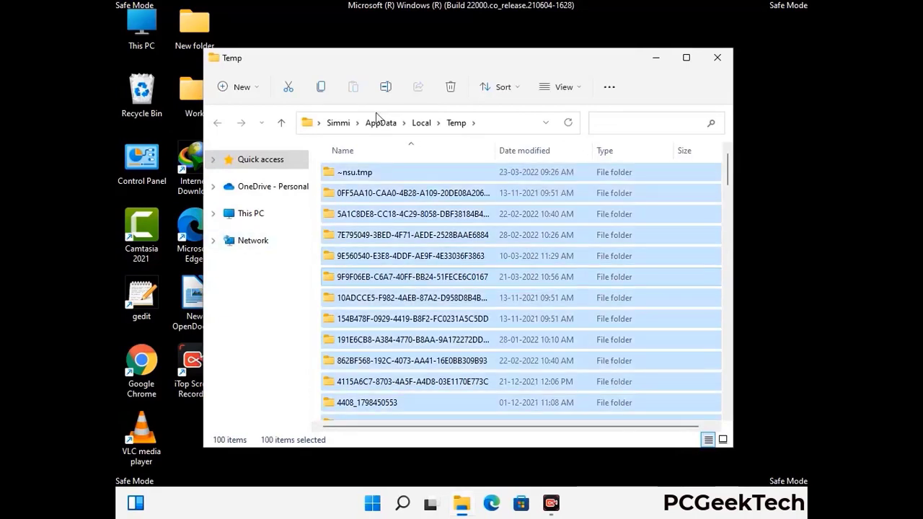
click(452, 87)
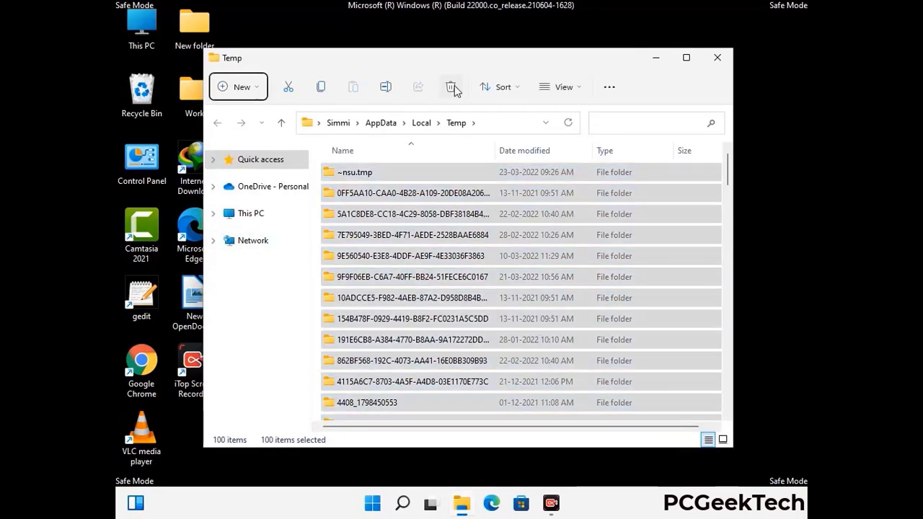
Step: Close Explorer and open the Windows Temp folder by running 'temp'
click(717, 58)
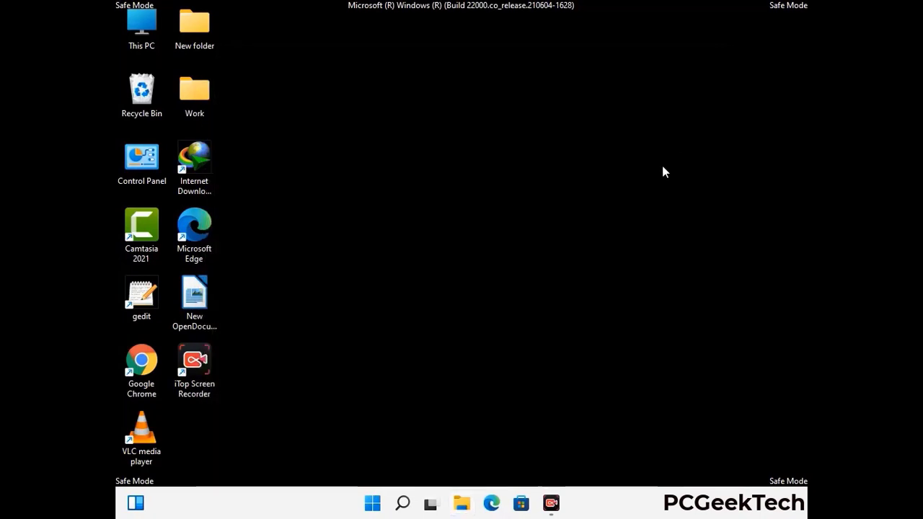
key(super+r)
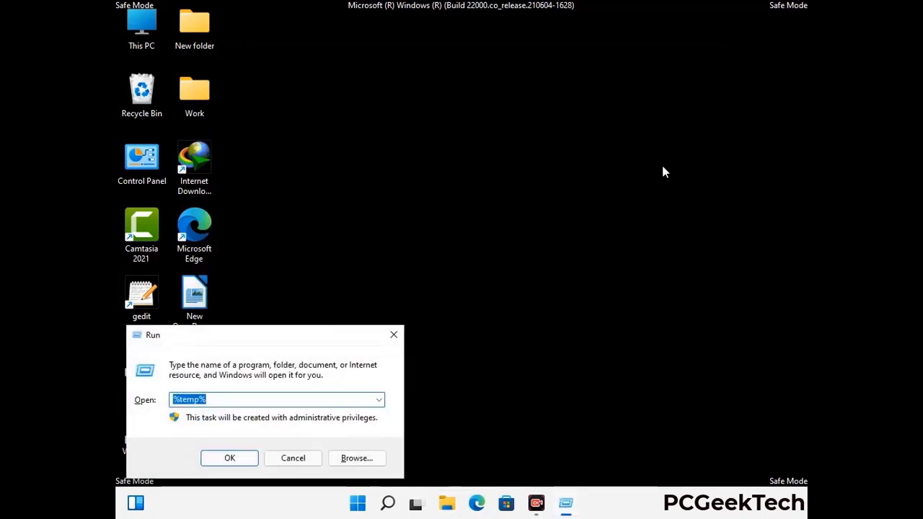
drag(310, 334, 524, 134)
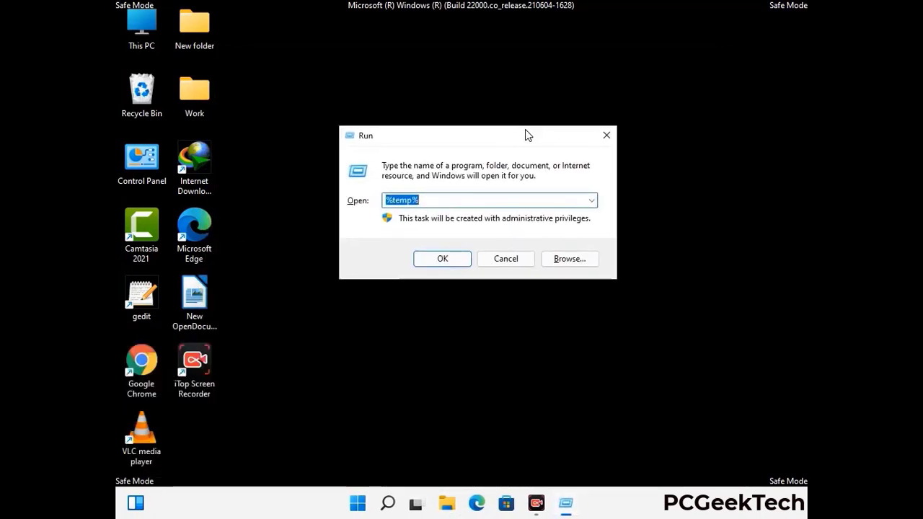
text(temp)
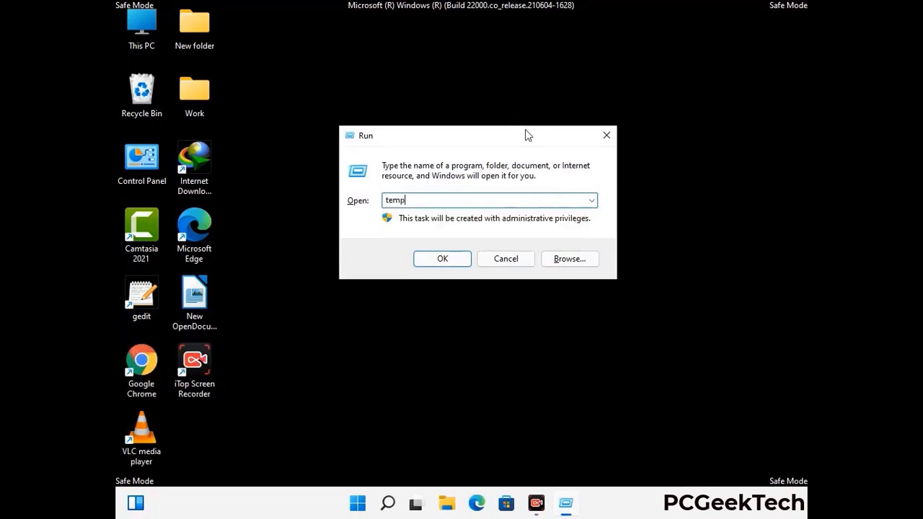
key(Return)
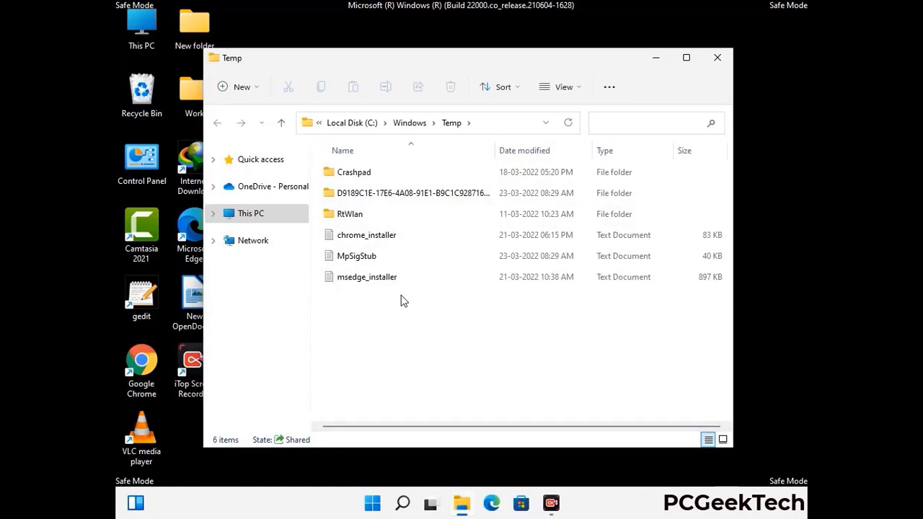
Step: Delete all six items in the Temp folder and close the window
key(ctrl+a)
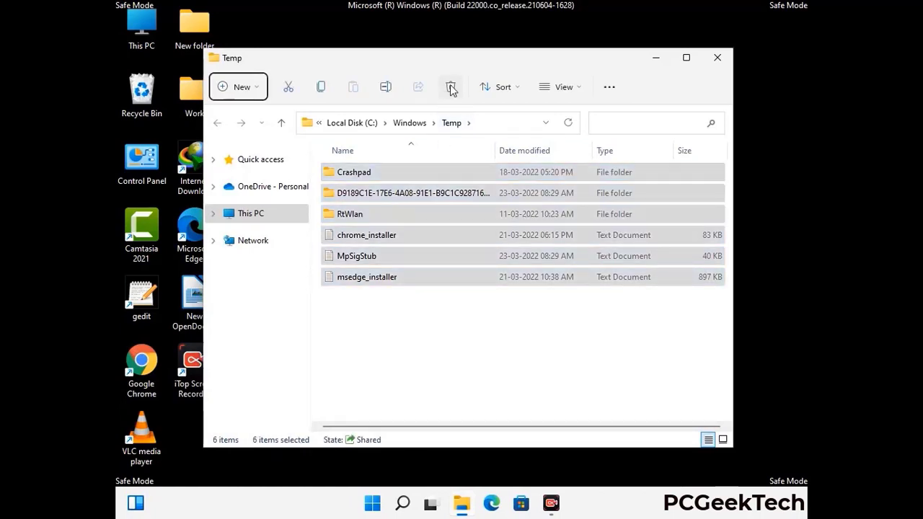
click(451, 88)
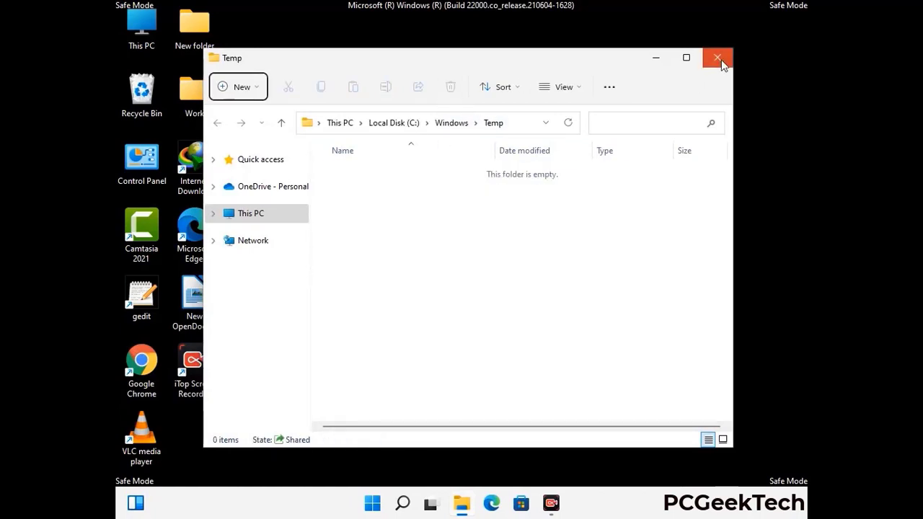
click(717, 58)
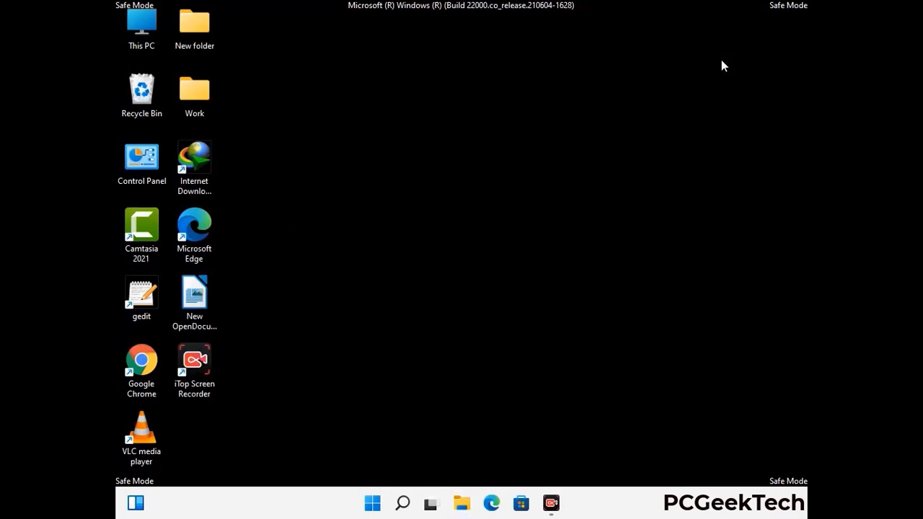
Step: Launch Registry Editor with 'reged' and expand HKEY_CURRENT_USER > Software > Microsoft
key(super+r)
drag(281, 334, 479, 115)
text(reged)
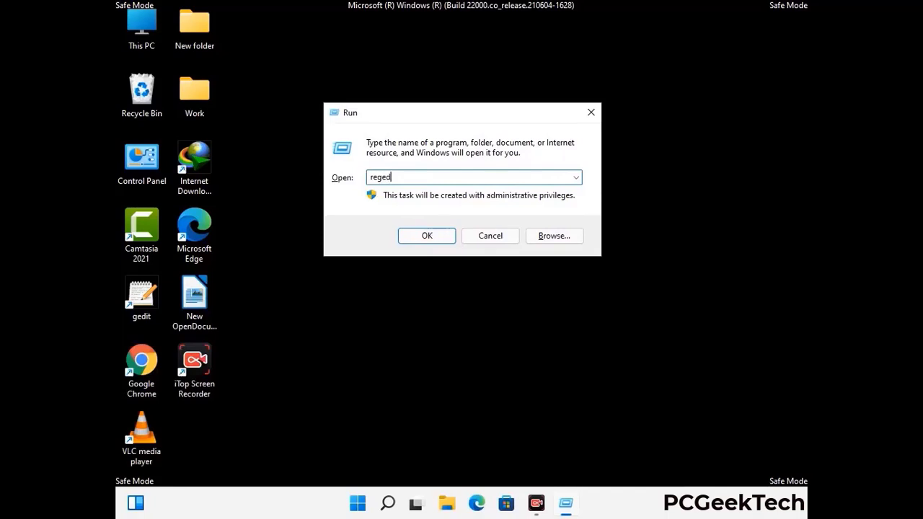
key(Return)
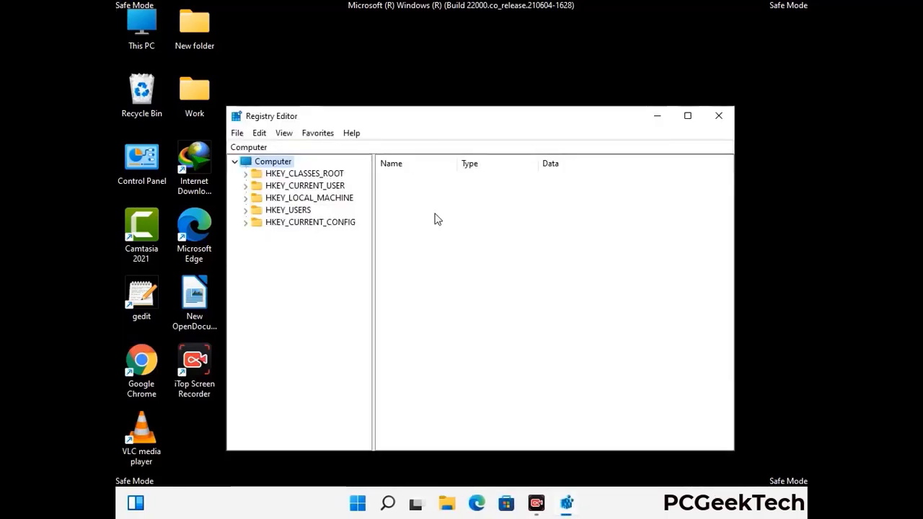
click(268, 198)
click(245, 185)
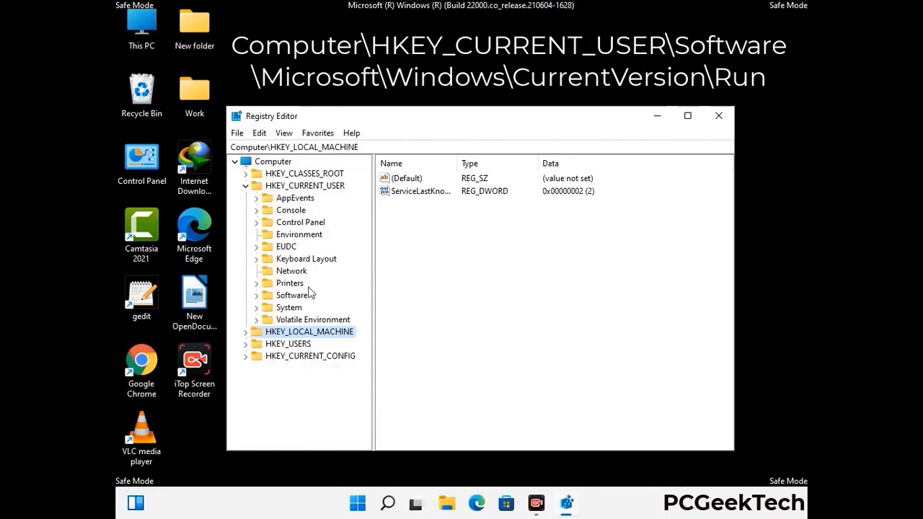
click(288, 297)
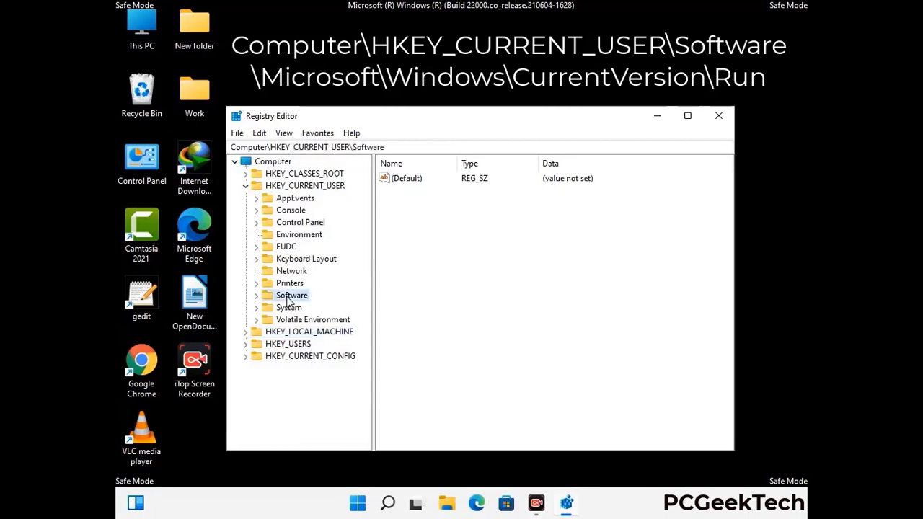
click(256, 296)
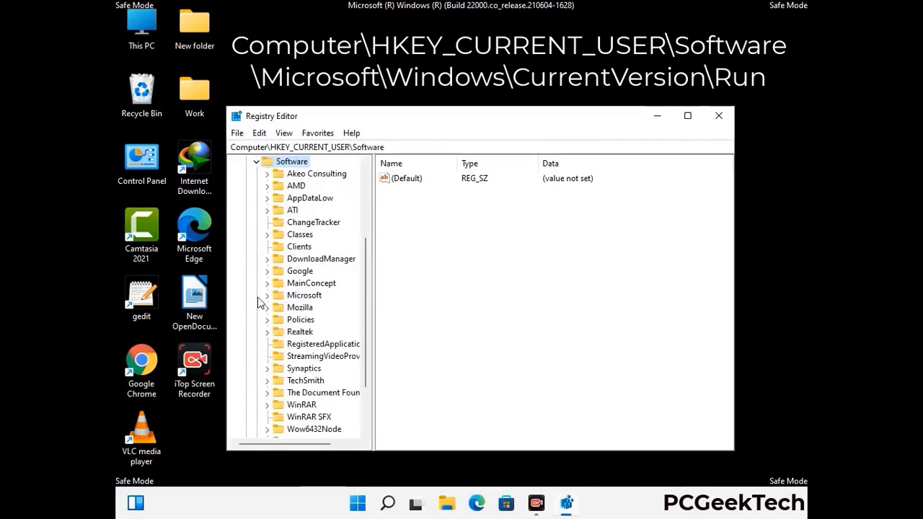
double_click(301, 296)
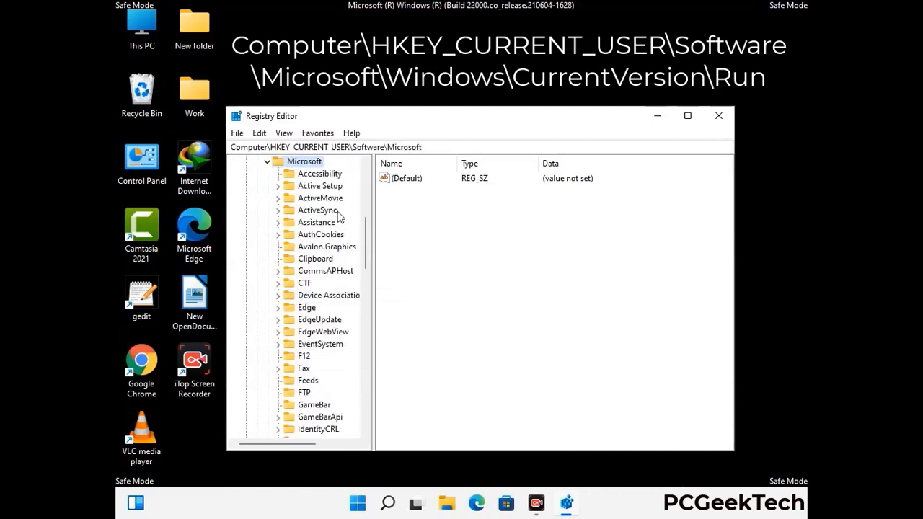
Step: Expand Windows > CurrentVersion and select the Run key to list its startup entries
scroll(339, 217, down, 4)
scroll(333, 314, down, 3)
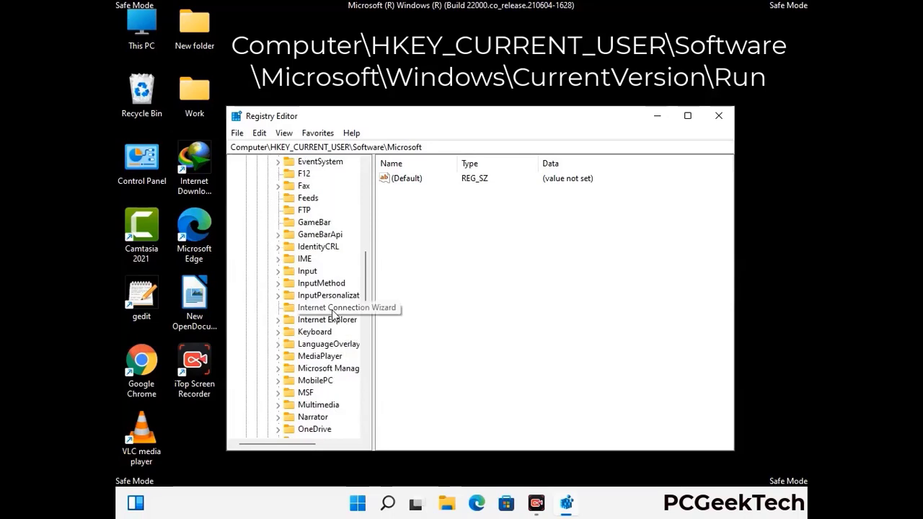
scroll(332, 314, down, 6)
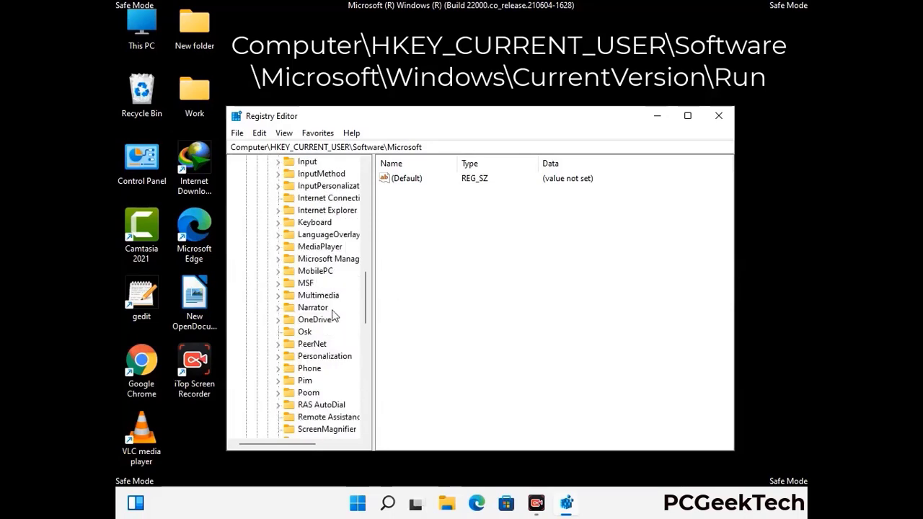
scroll(333, 315, down, 4)
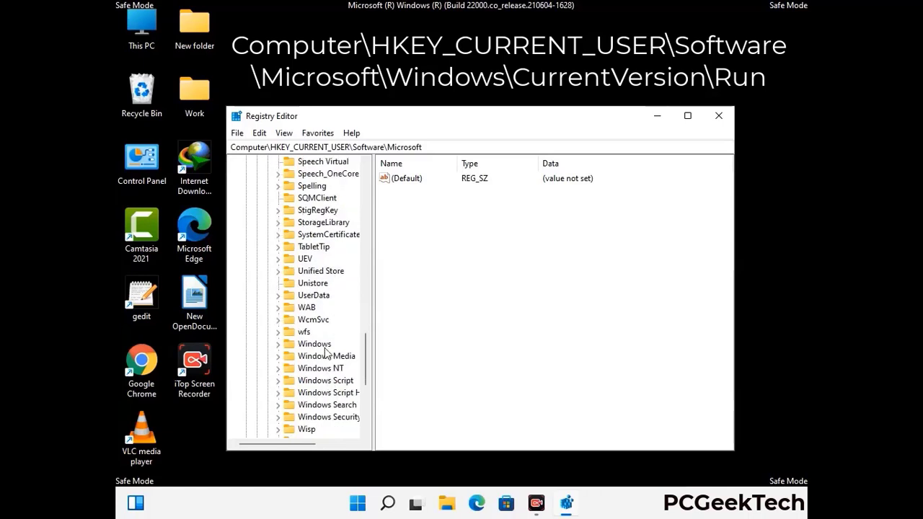
double_click(327, 345)
double_click(336, 333)
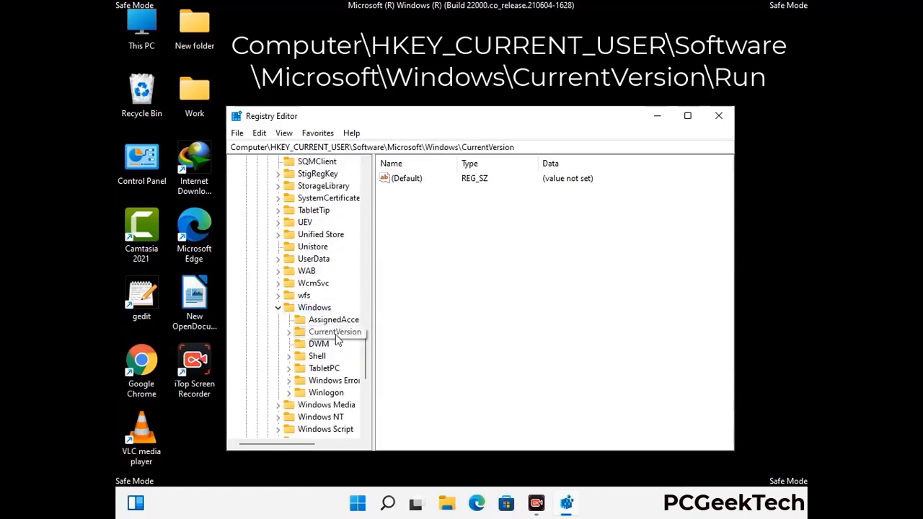
scroll(331, 312, down, 3)
scroll(331, 311, down, 4)
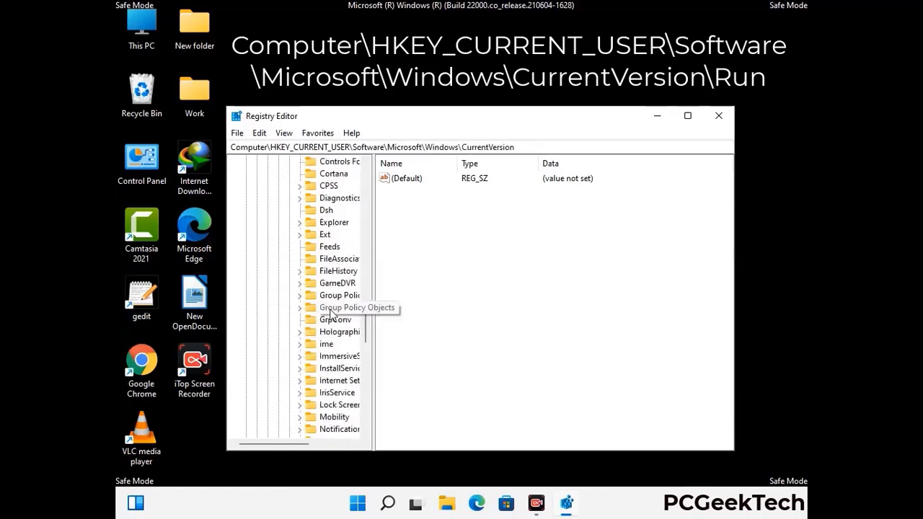
scroll(332, 311, down, 1)
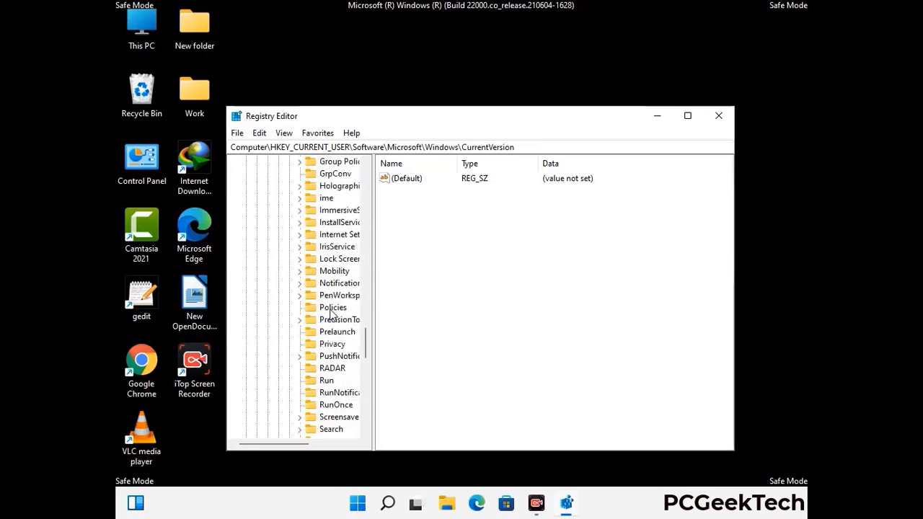
scroll(331, 311, down, 1)
click(327, 346)
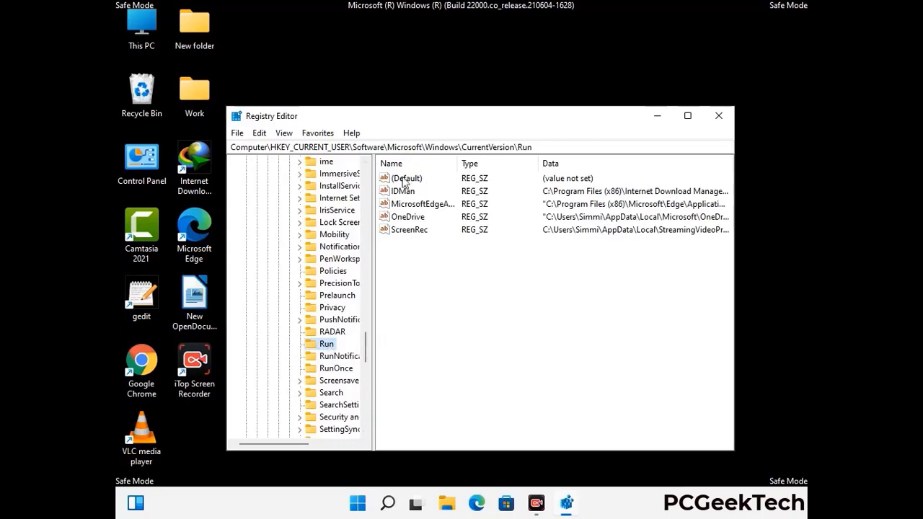
Step: Delete the ScreenRec value from the Run key and confirm the deletion
click(407, 231)
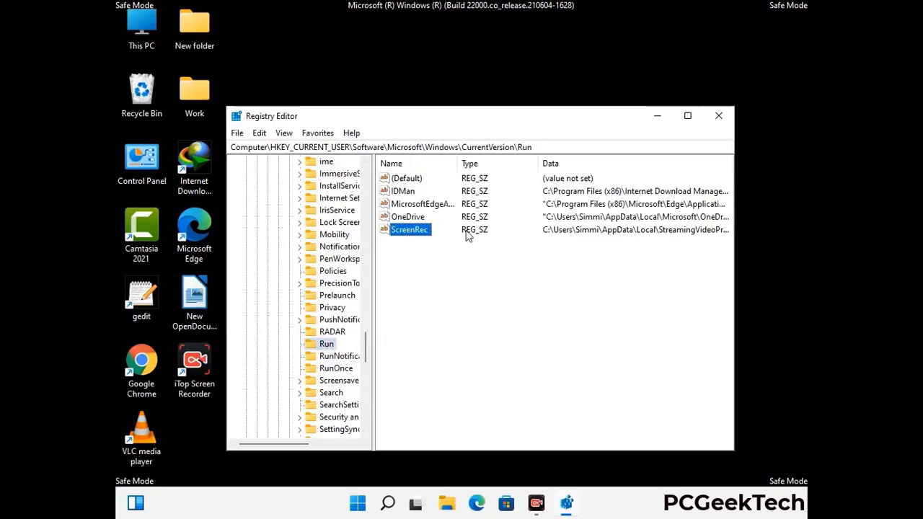
click(417, 232)
right_click(417, 233)
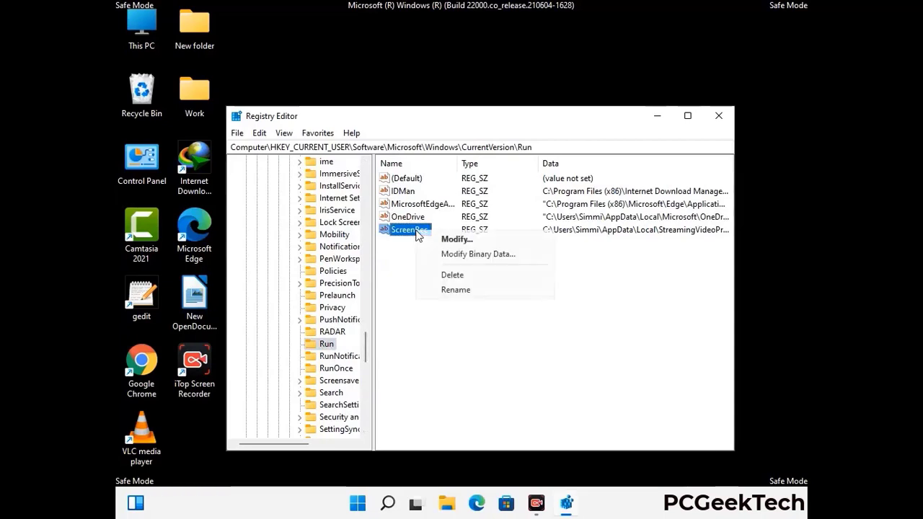
click(443, 273)
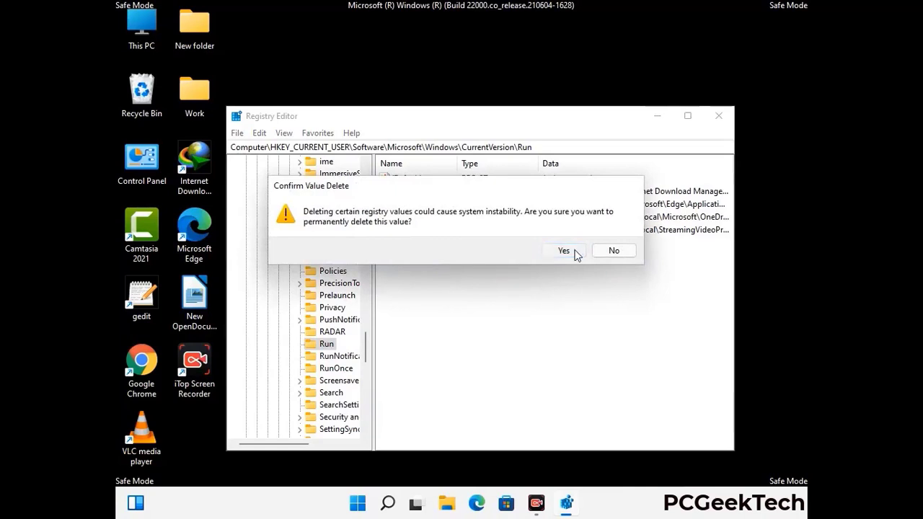
click(563, 251)
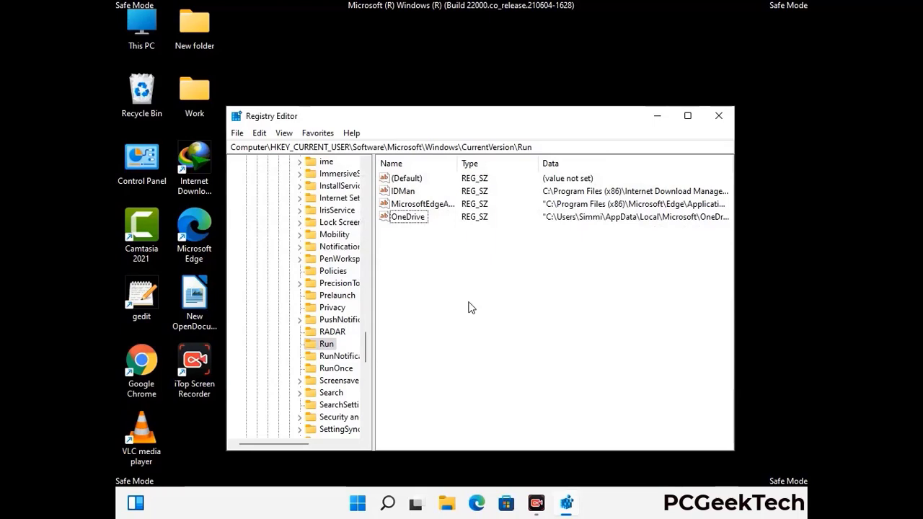
Step: Search the registry for 'Virus Name', then close the Find dialog and Registry Editor
key(ctrl+f)
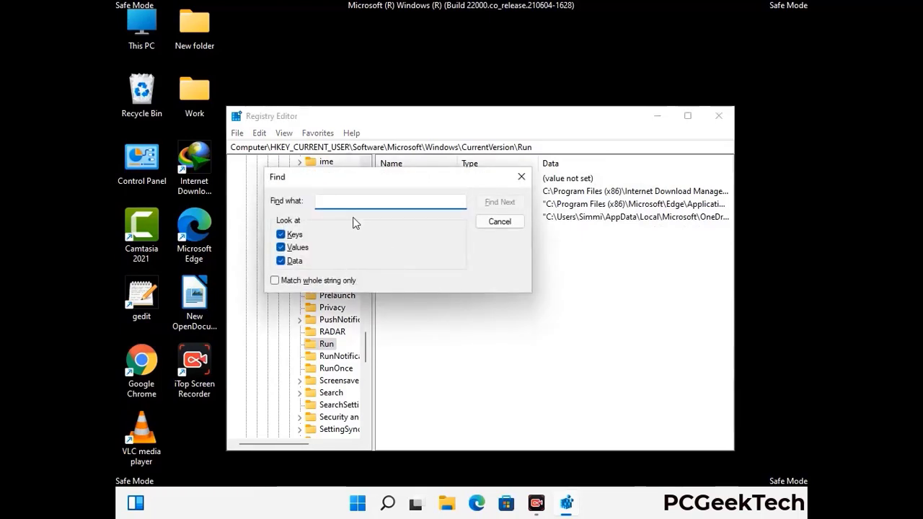
text(Virus Name)
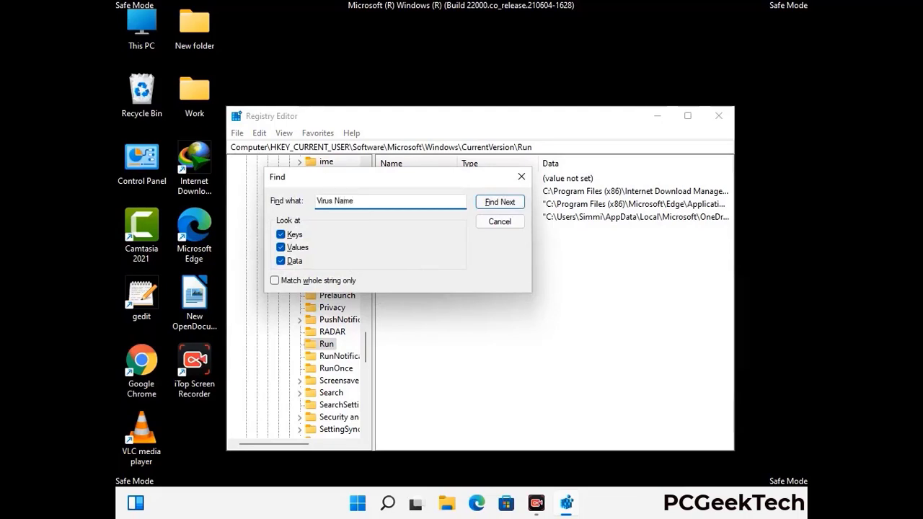
click(491, 202)
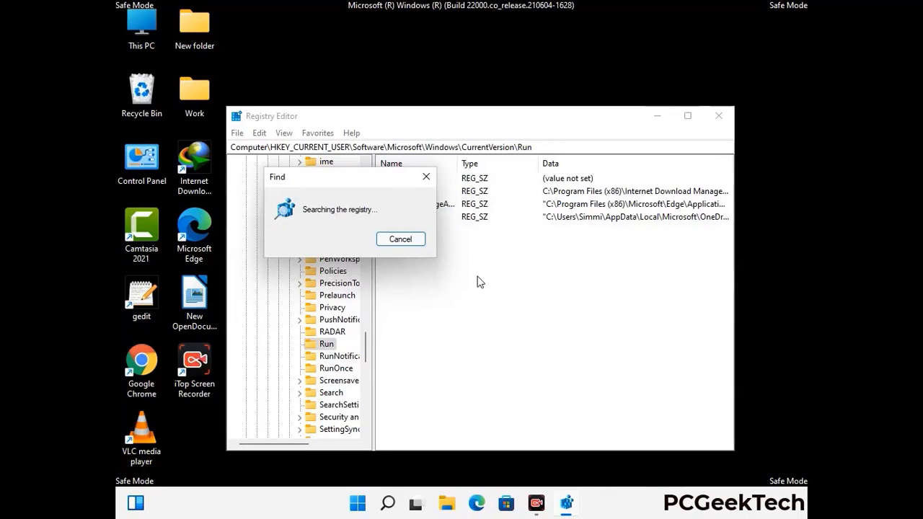
click(426, 177)
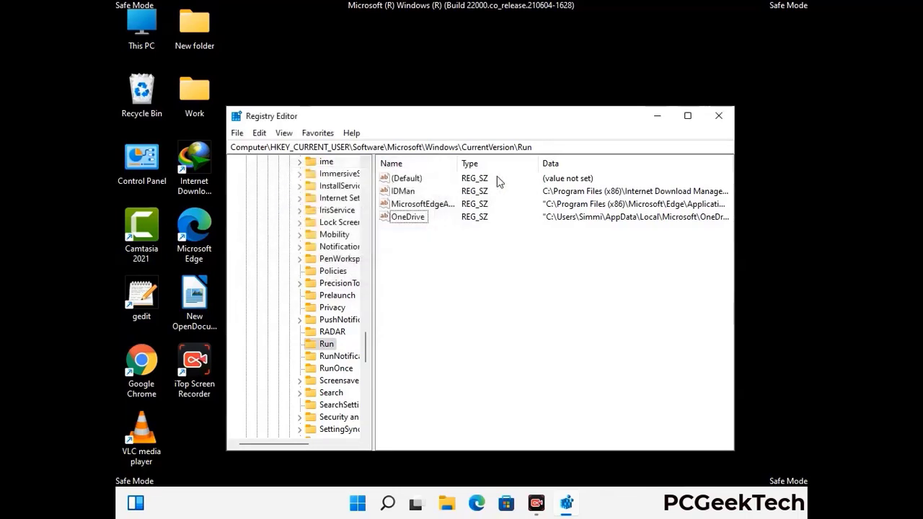
click(719, 116)
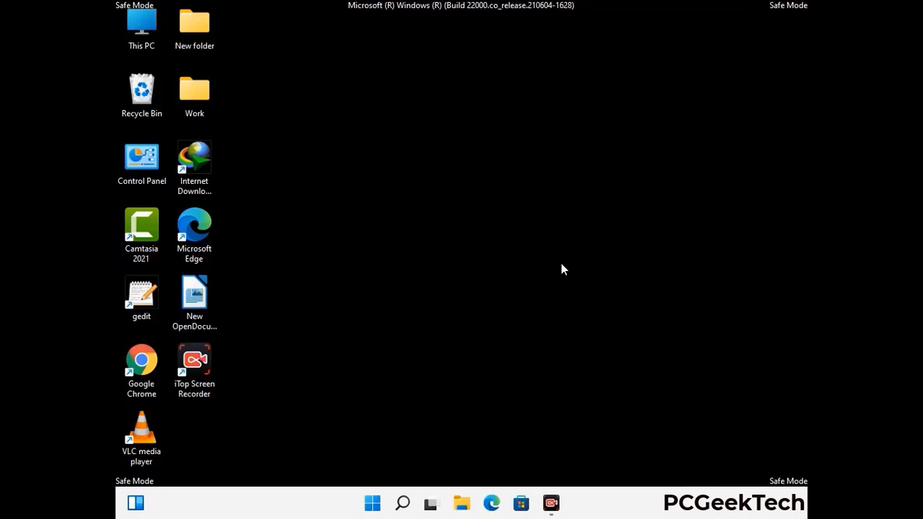
Step: Launch msconfig and clear the Safe boot checkbox on the Boot tab
key(super+r)
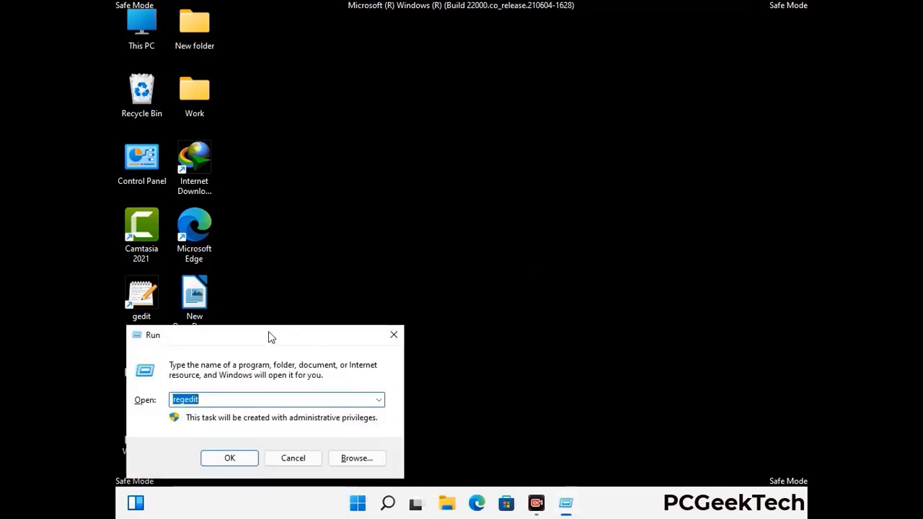
drag(269, 335, 472, 141)
text(ms)
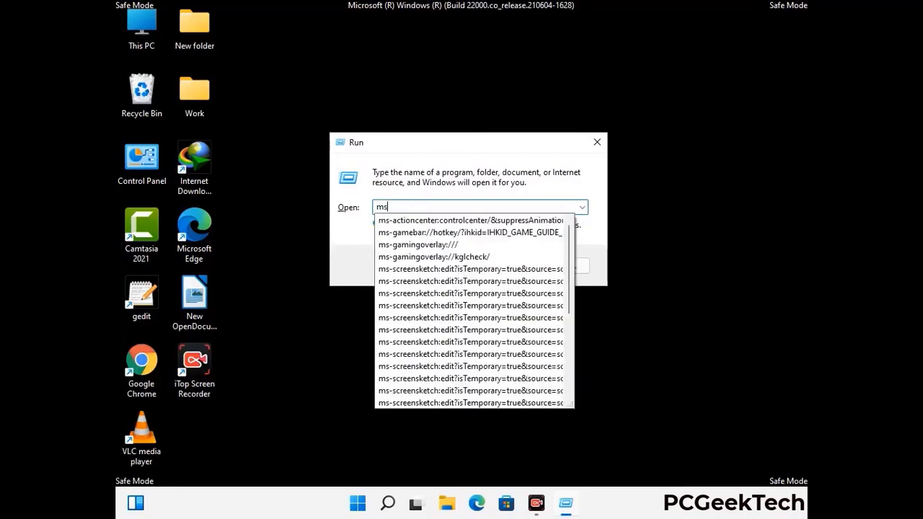
text(config)
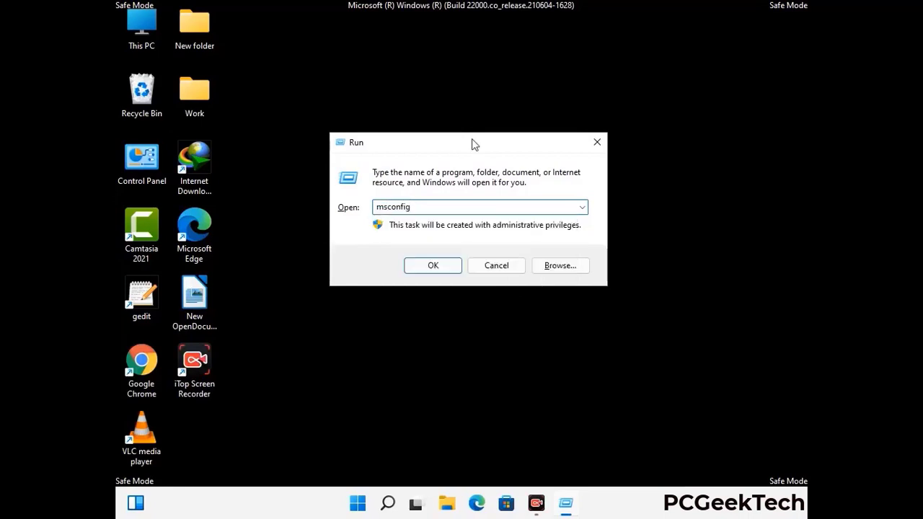
click(431, 266)
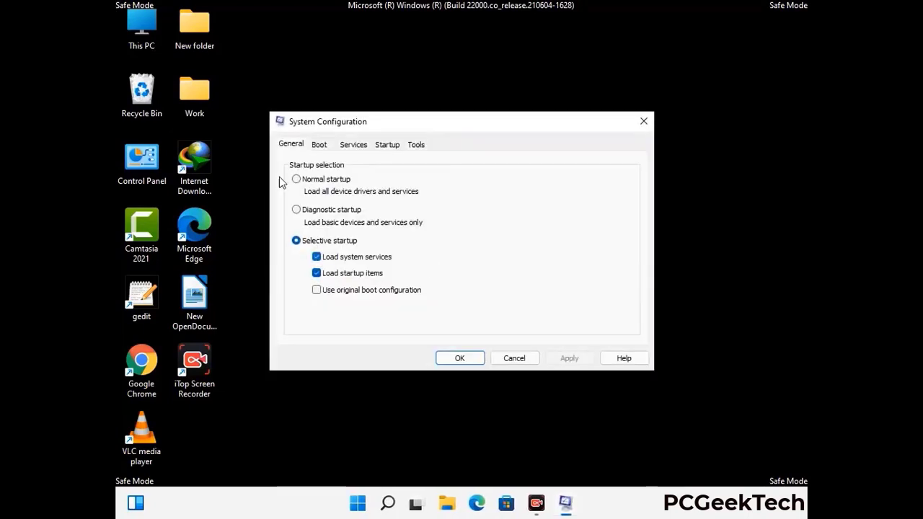
click(318, 145)
click(298, 274)
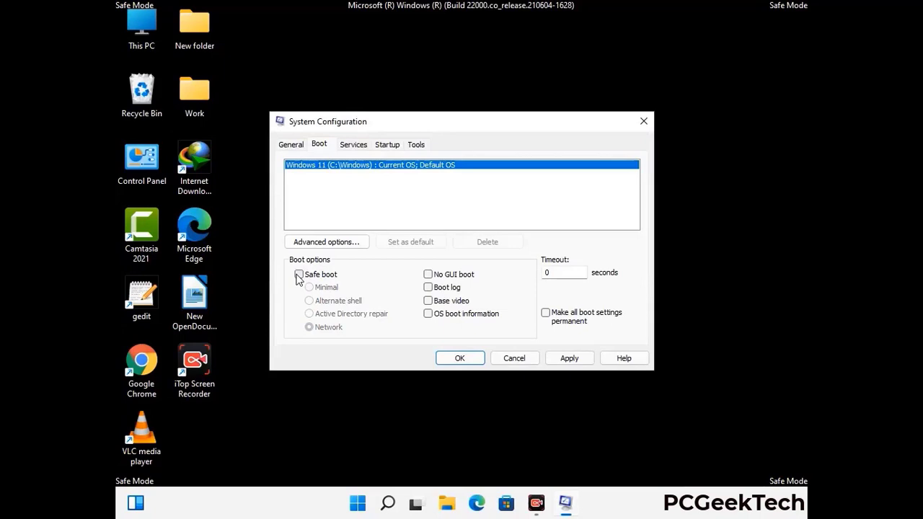